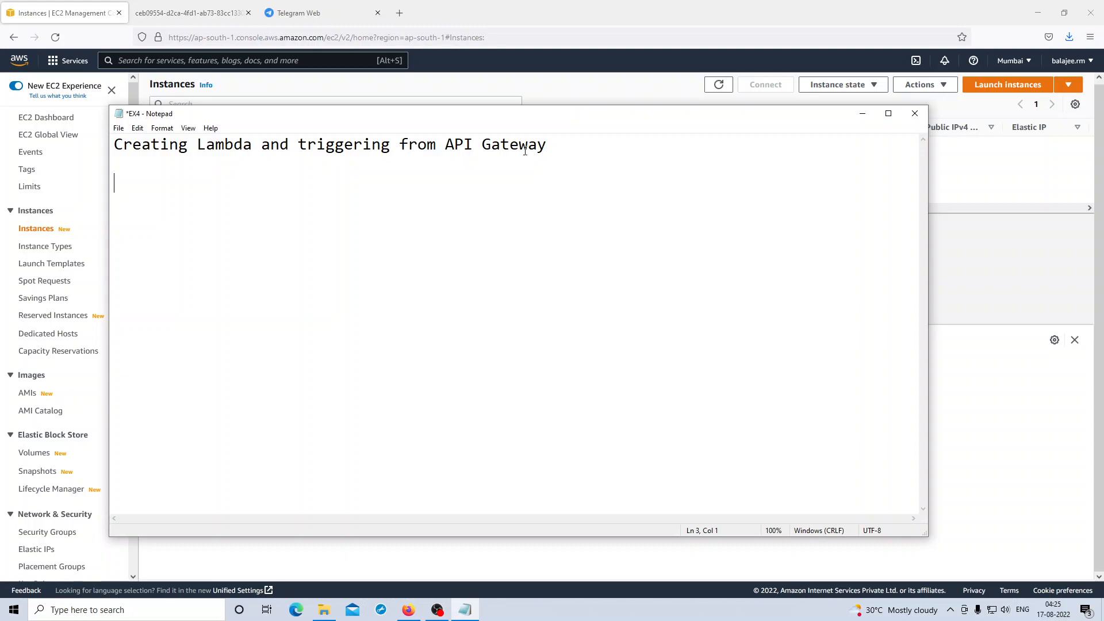
# - Put the notes window away and open the Lambda service through a search for LAM
pyautogui.click(863, 115)
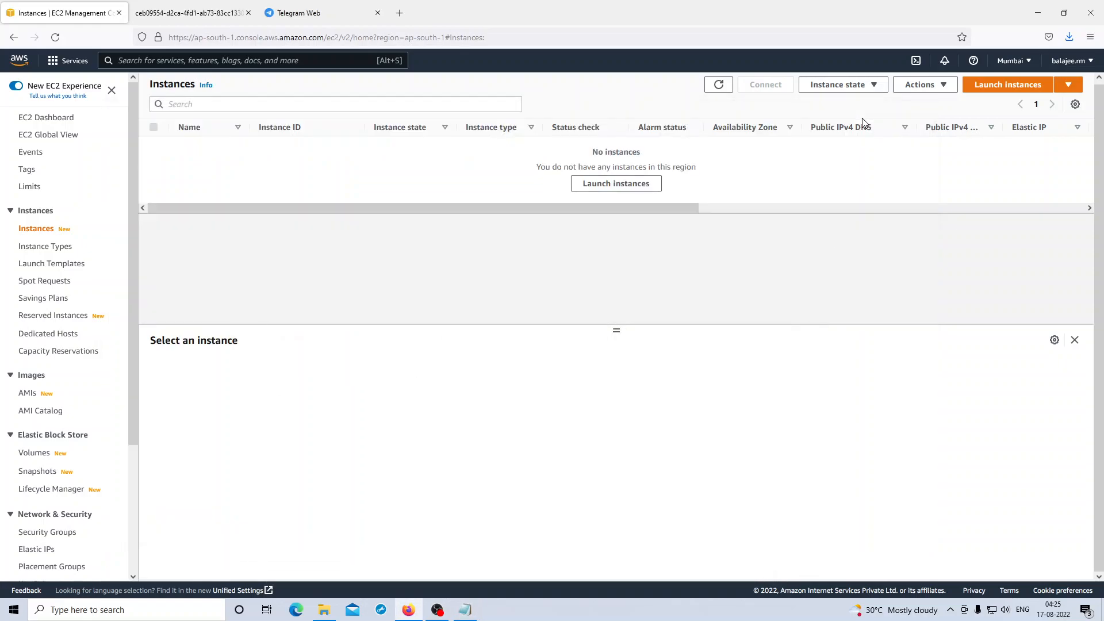
pyautogui.click(179, 60)
pyautogui.write('L')
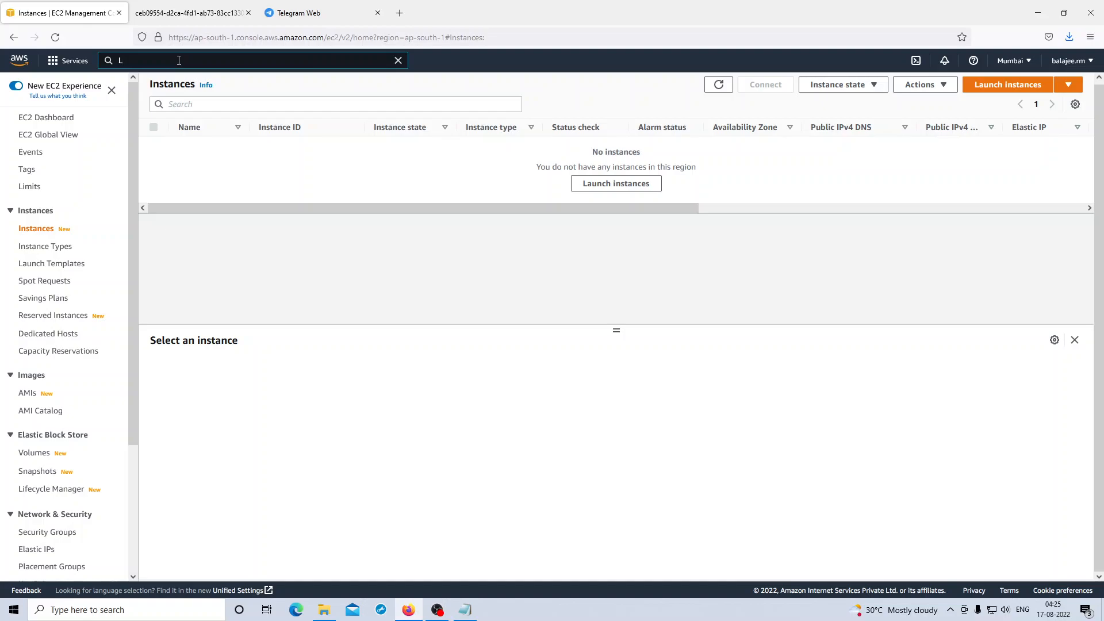
pyautogui.write('AM')
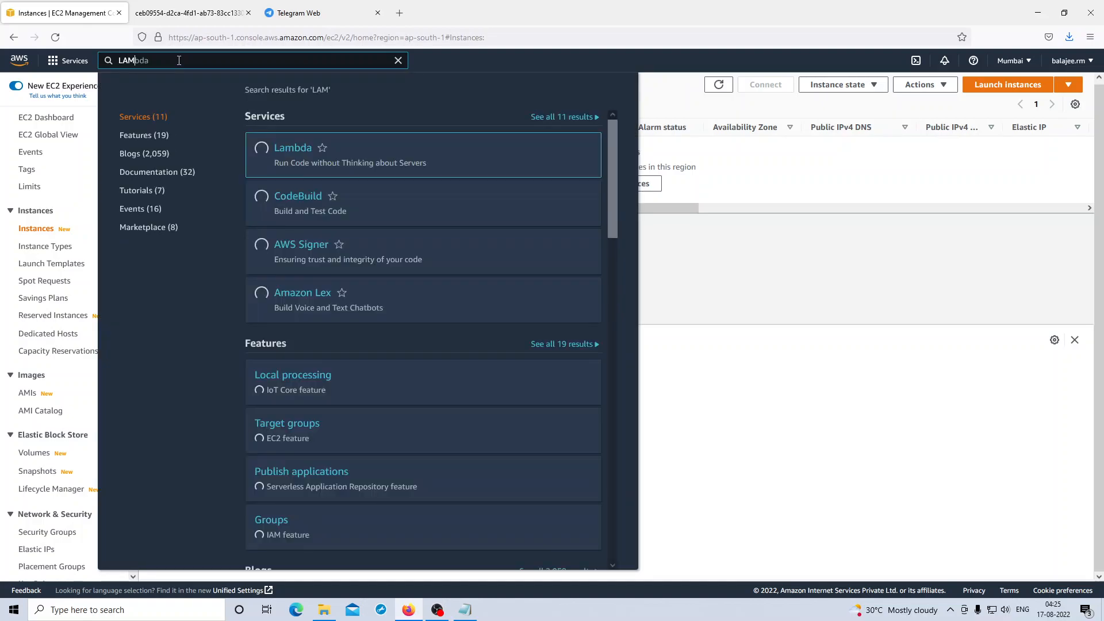
pyautogui.click(302, 153)
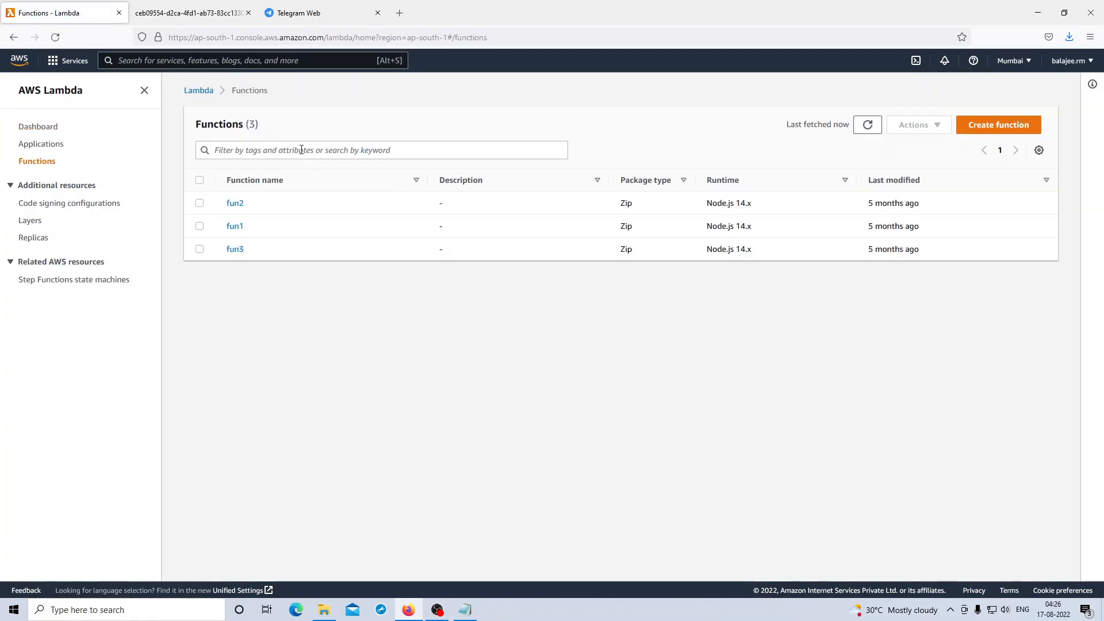
# - Delete all the existing Lambda functions (fun1, fun2 and fun3), entering "delete" as the confirmation
pyautogui.click(199, 181)
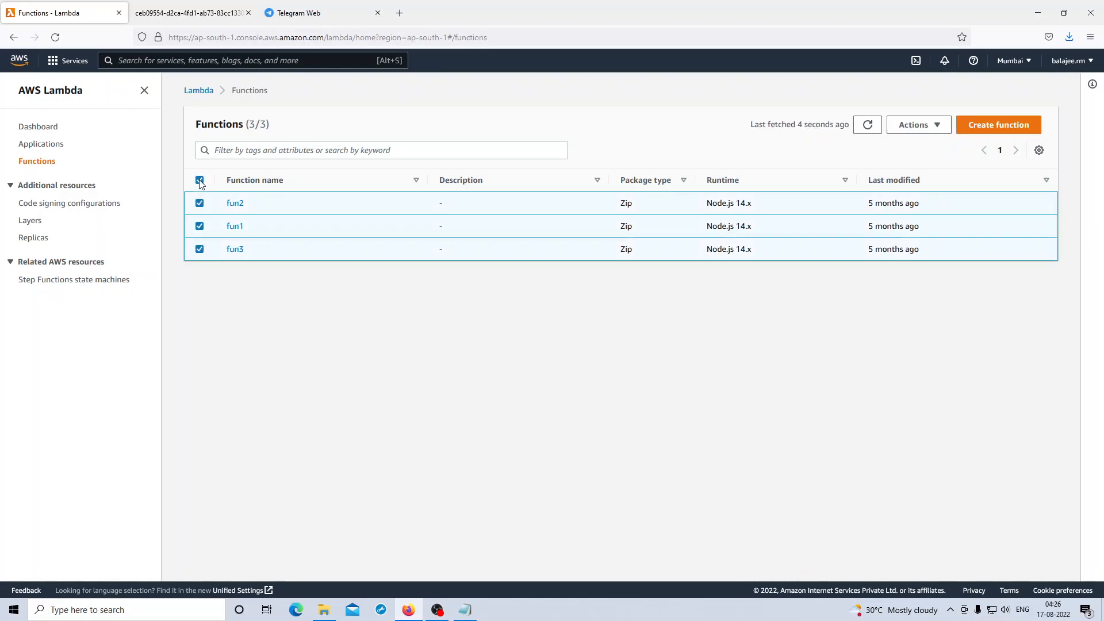
pyautogui.click(927, 126)
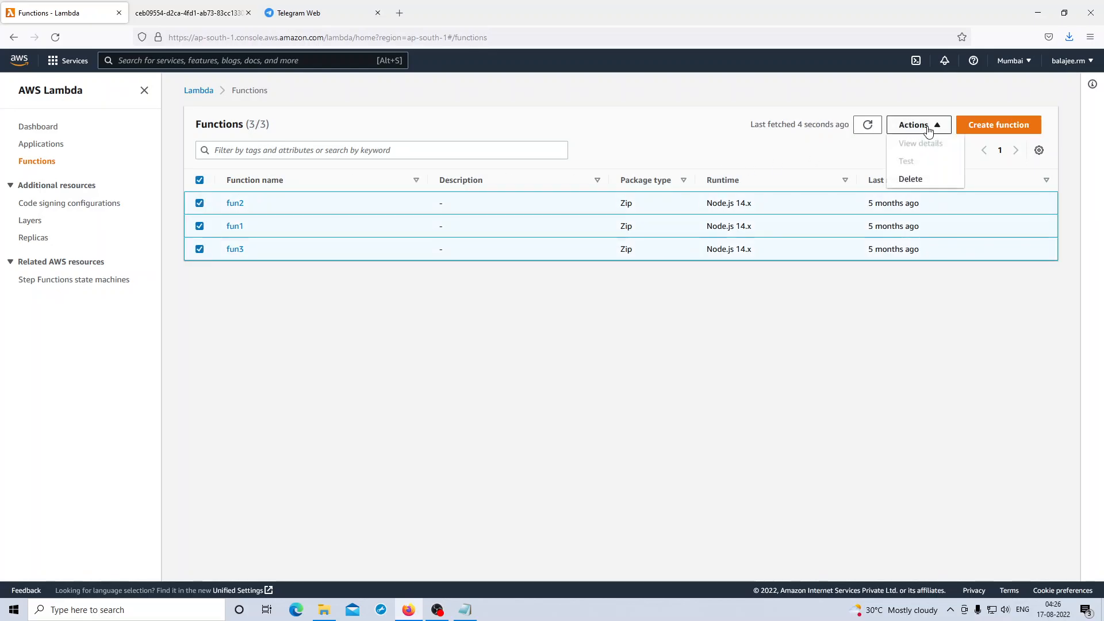
pyautogui.click(907, 180)
pyautogui.click(423, 404)
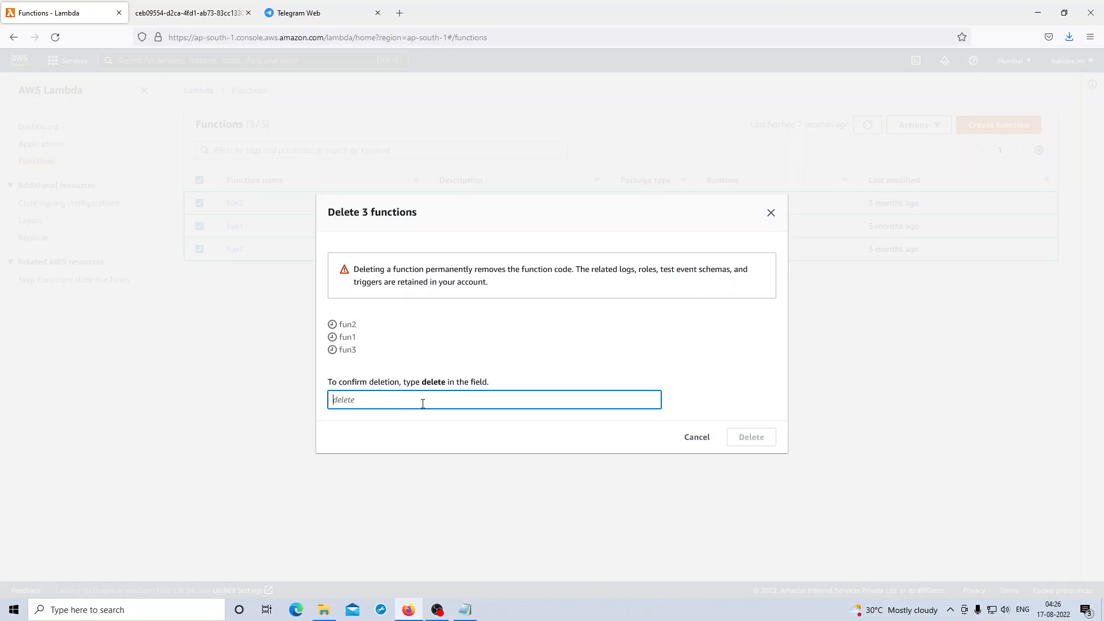
pyautogui.write('DELETE')
pyautogui.press('BackSpace')
pyautogui.press('BackSpace')
pyautogui.press('BackSpace')
pyautogui.press('BackSpace')
pyautogui.press('BackSpace')
pyautogui.press('BackSpace')
pyautogui.write('delete')
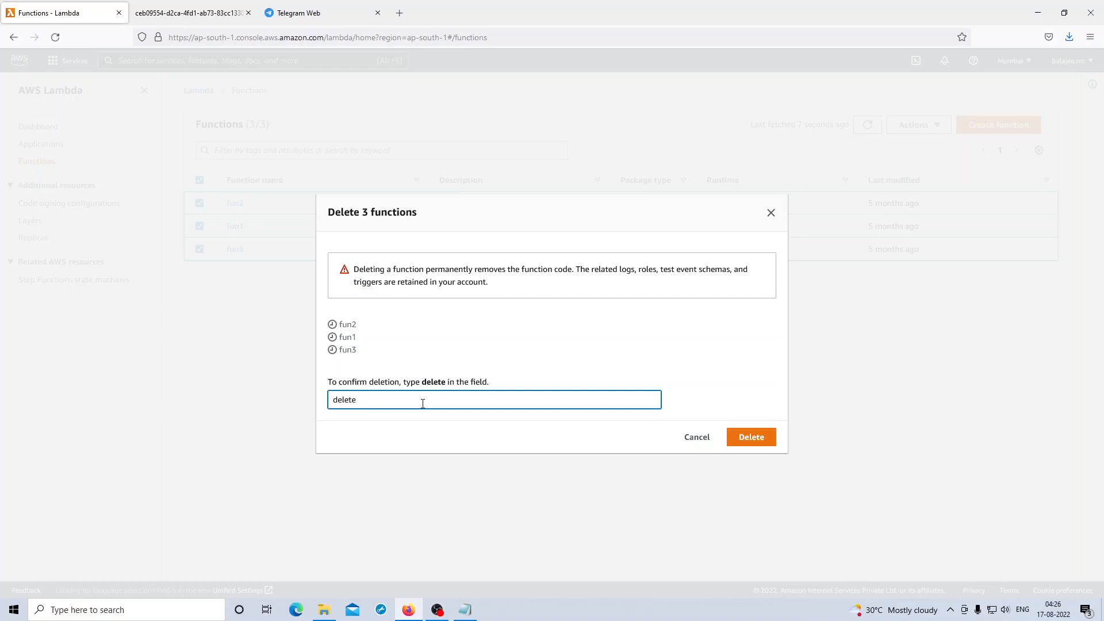
pyautogui.click(764, 439)
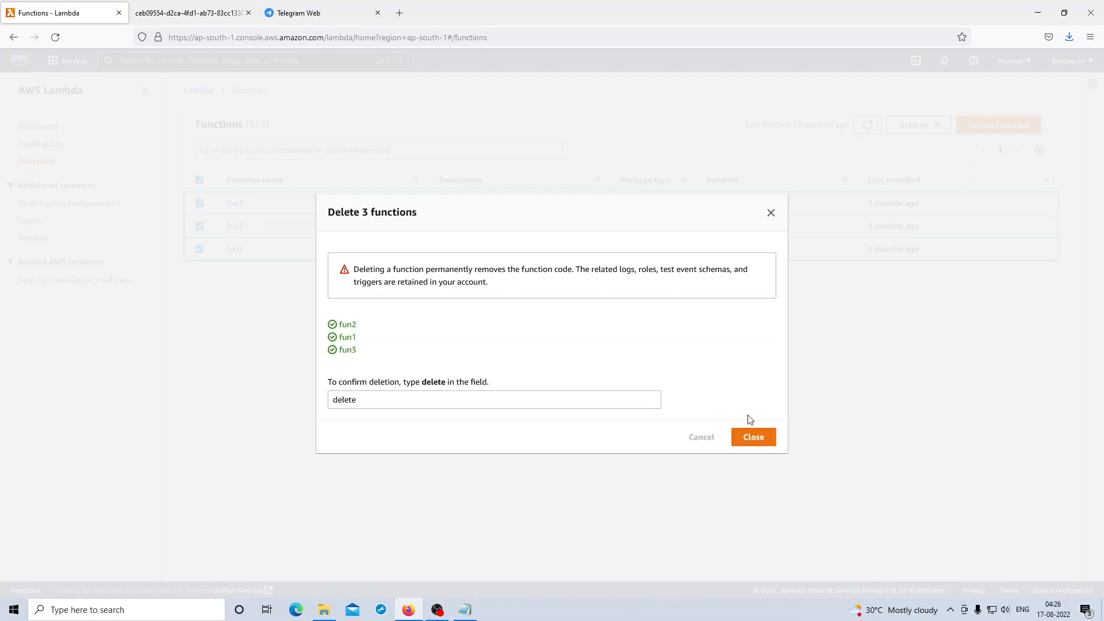
pyautogui.click(755, 439)
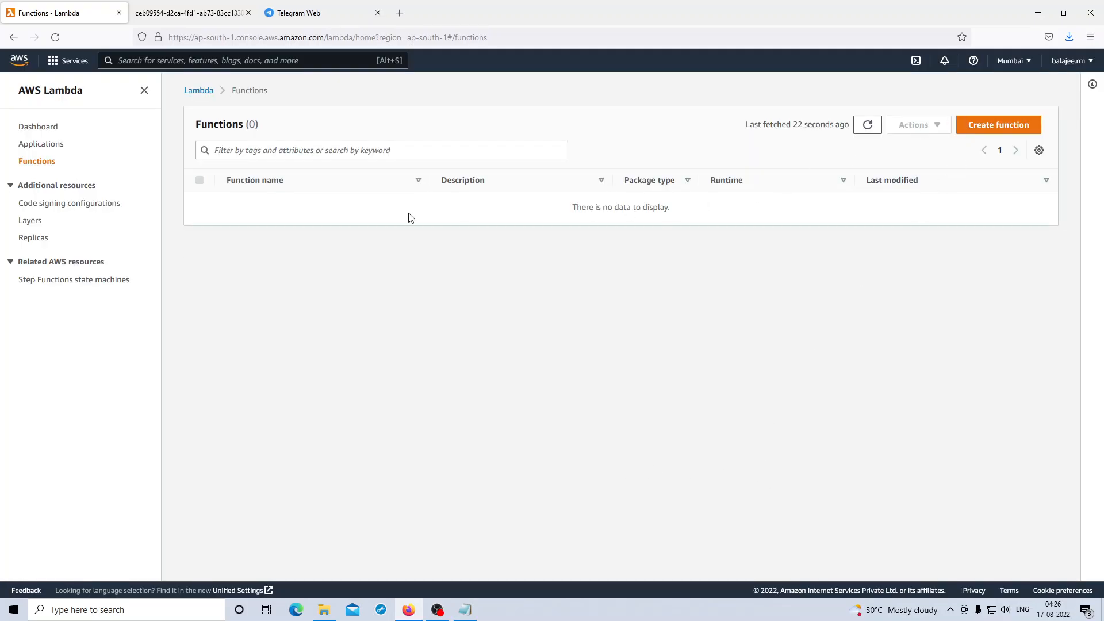
# - Create a Lambda function from scratch named fun1 with the default runtime, architecture and permissions
pyautogui.click(1001, 129)
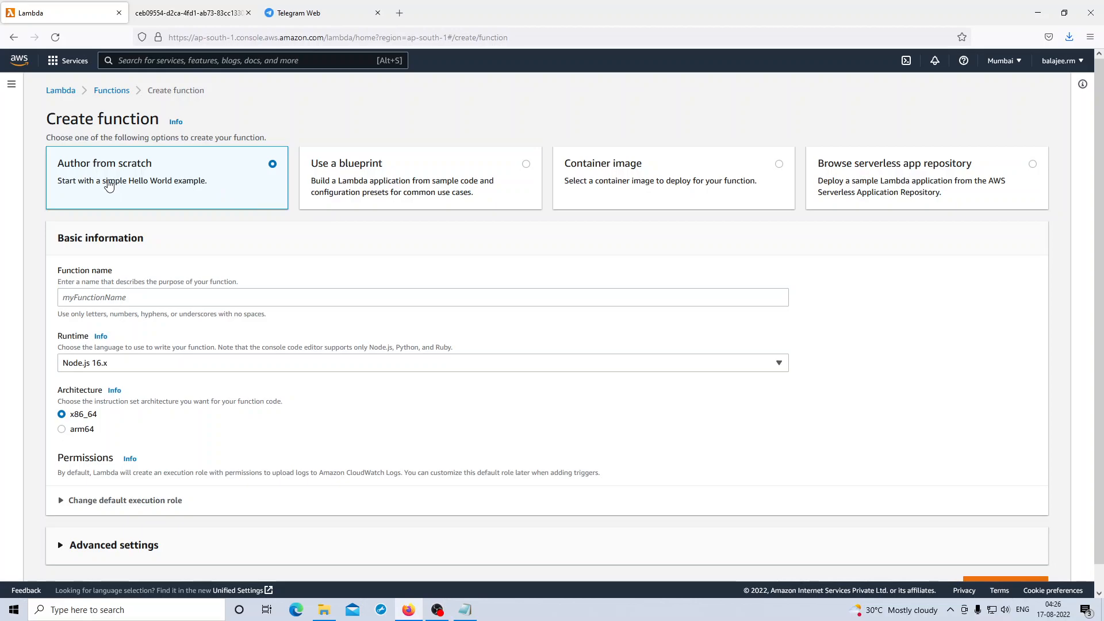
pyautogui.click(158, 300)
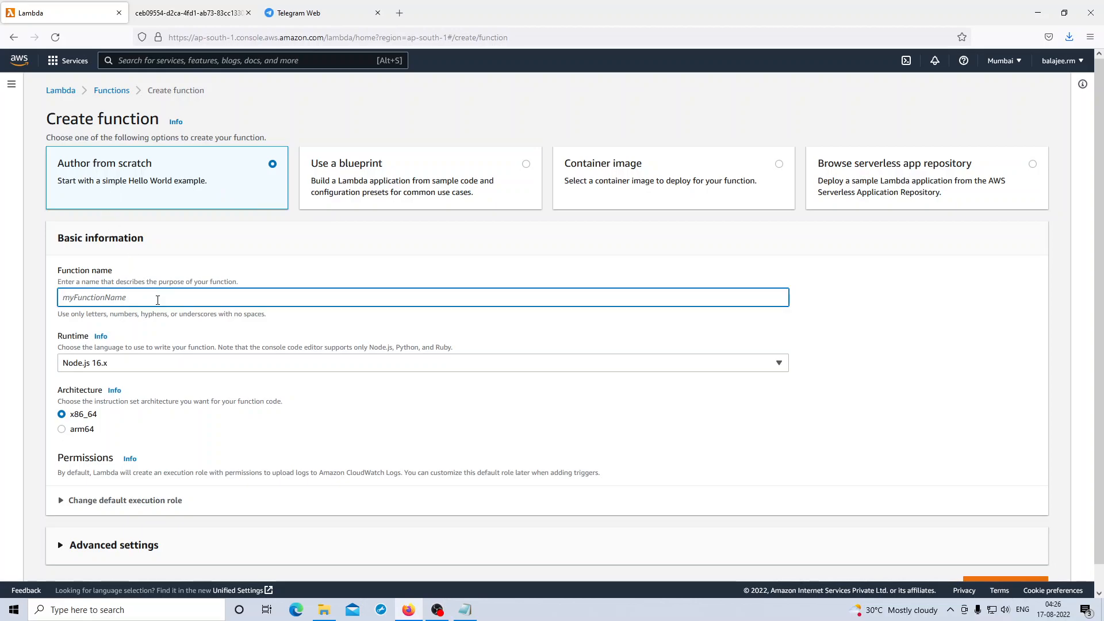
pyautogui.write('fun1')
pyautogui.scroll(-1, 149, 383)
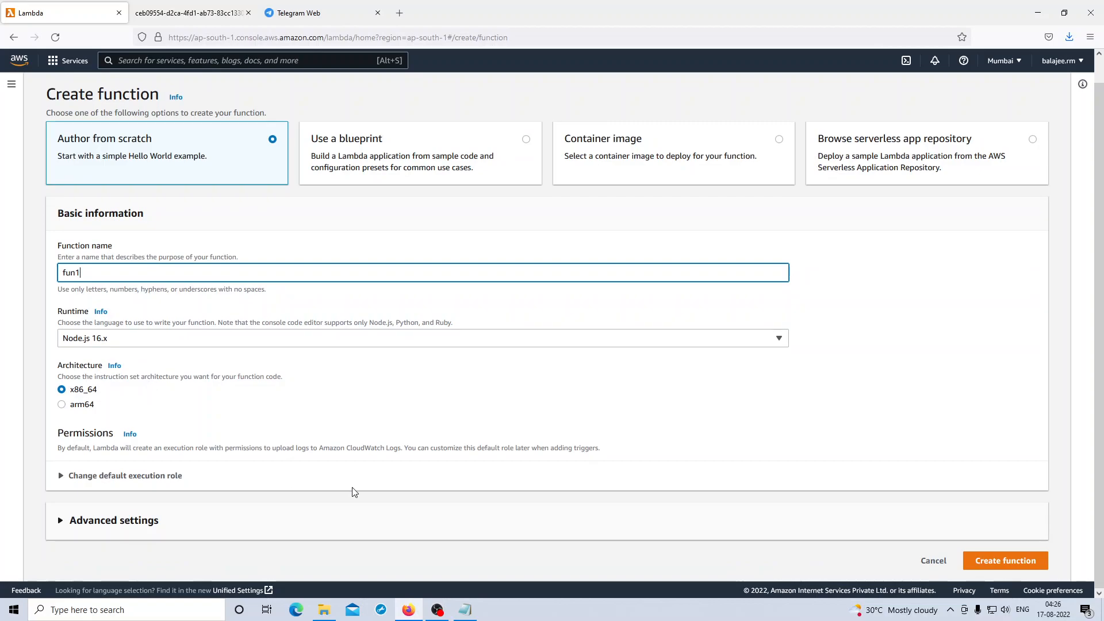
pyautogui.click(1006, 564)
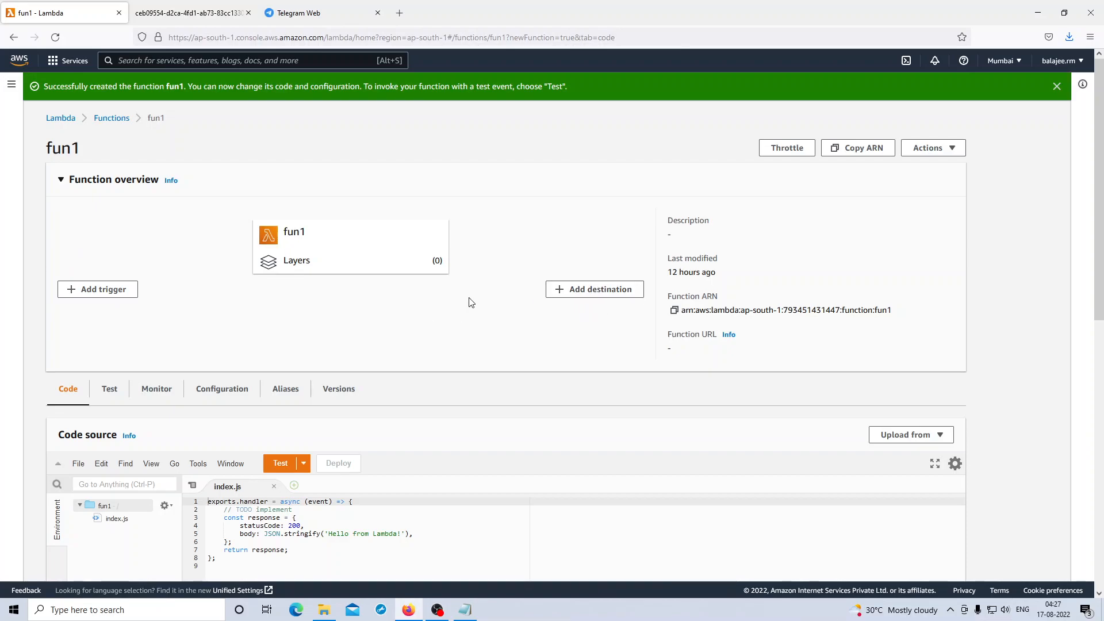
# - Add the line console.log("welcome") below the TODO comment in index.js and deploy the change
pyautogui.scroll(-3, 428, 311)
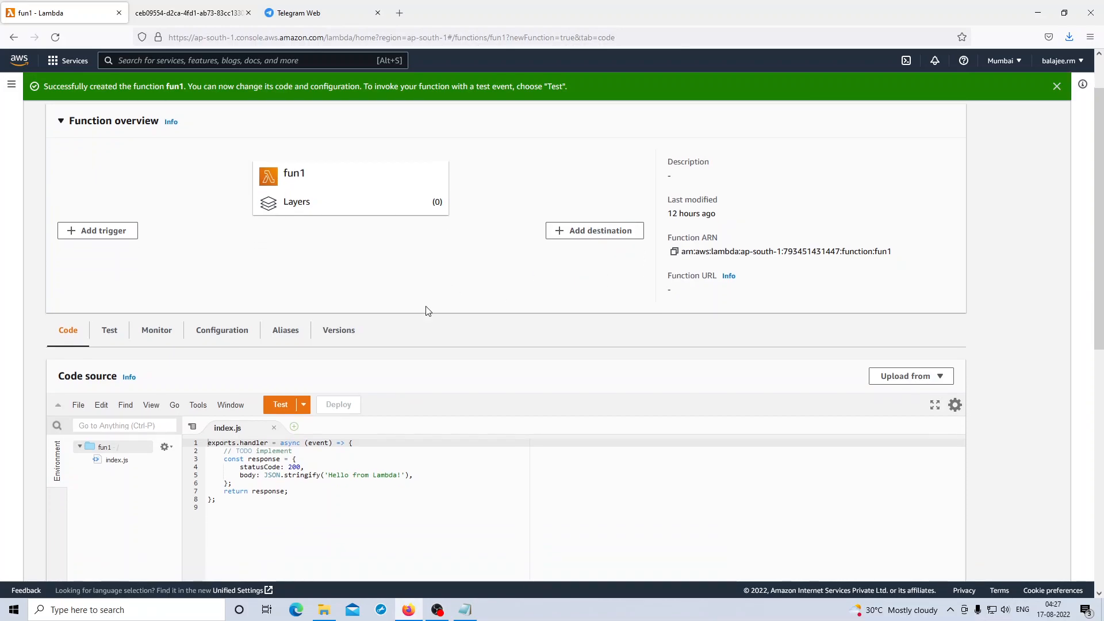
pyautogui.scroll(-1, 428, 311)
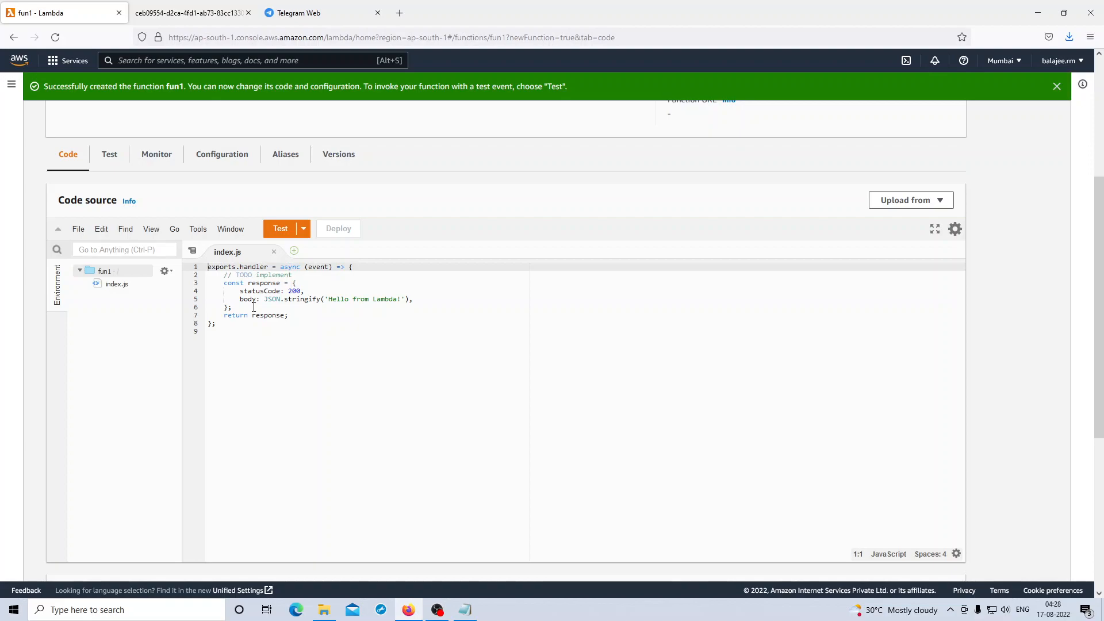
pyautogui.click(315, 275)
pyautogui.press('Return')
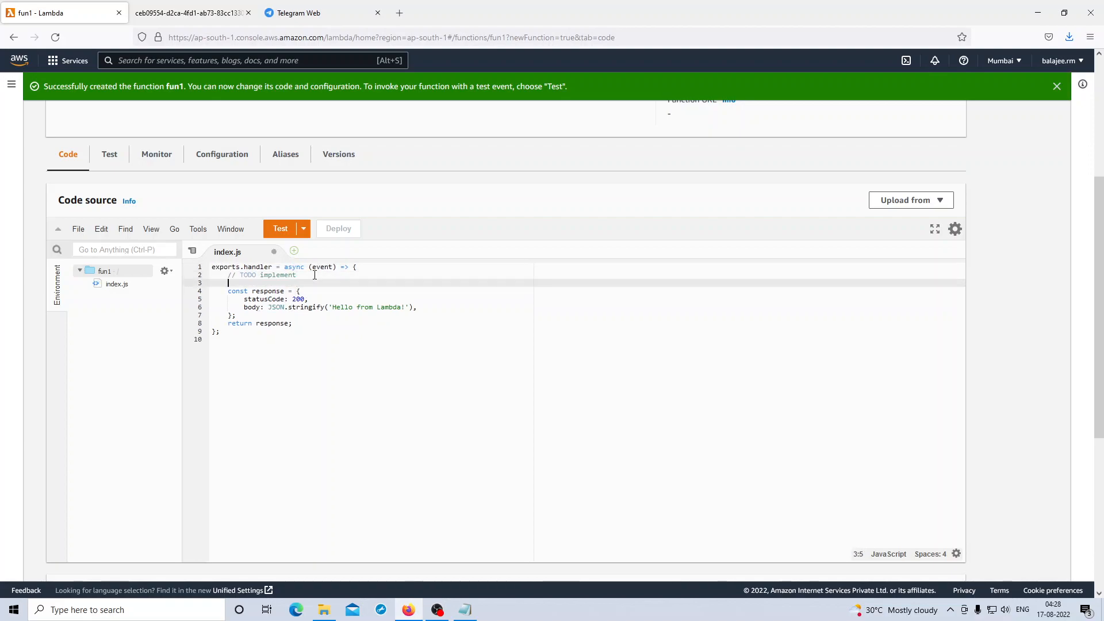
pyautogui.write('cons')
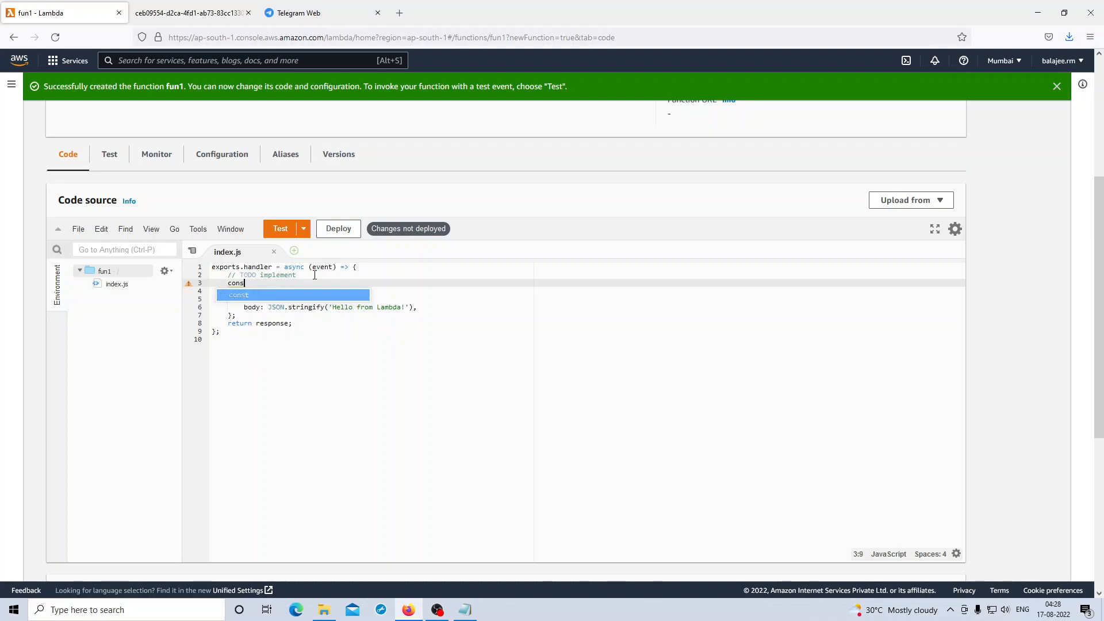
pyautogui.write('ole.lo')
pyautogui.write('g(')
pyautogui.write('"')
pyautogui.write('welcom')
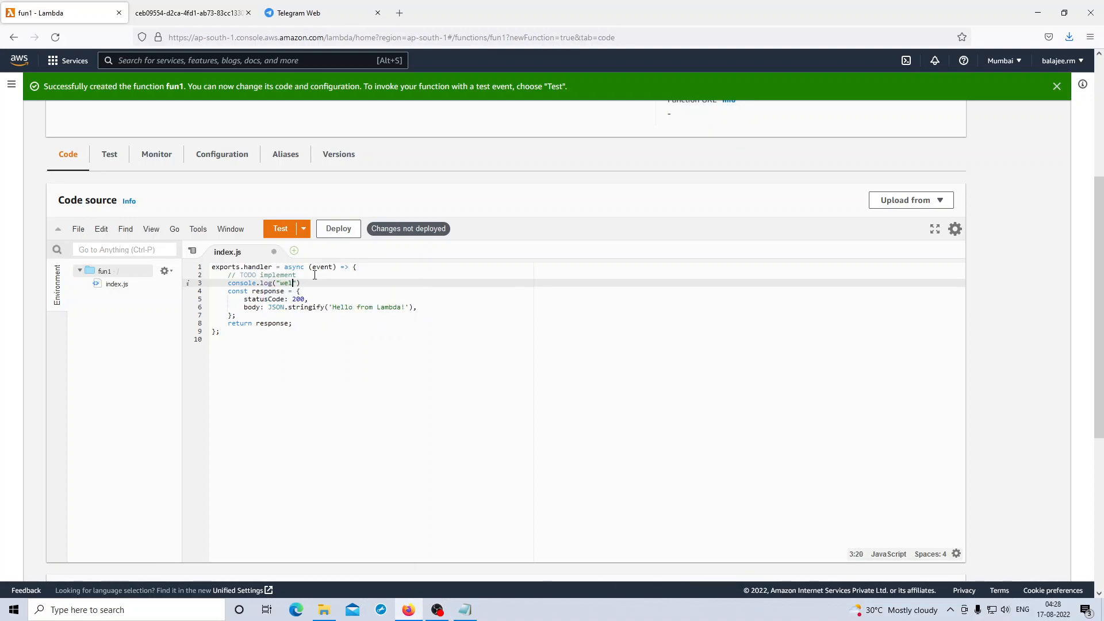
pyautogui.write('e")')
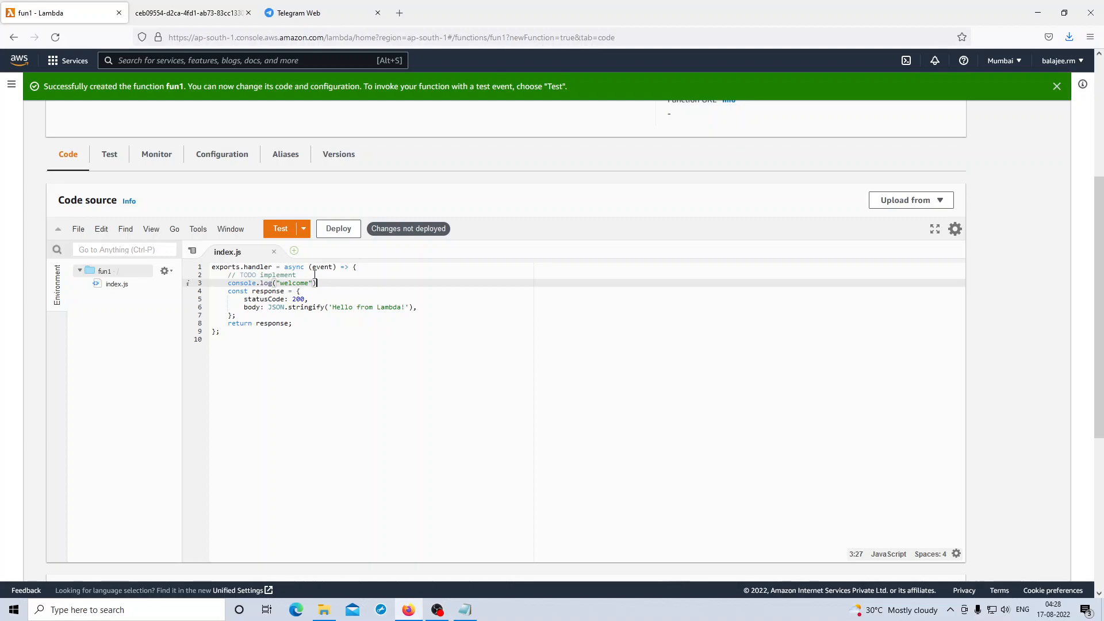
pyautogui.click(344, 230)
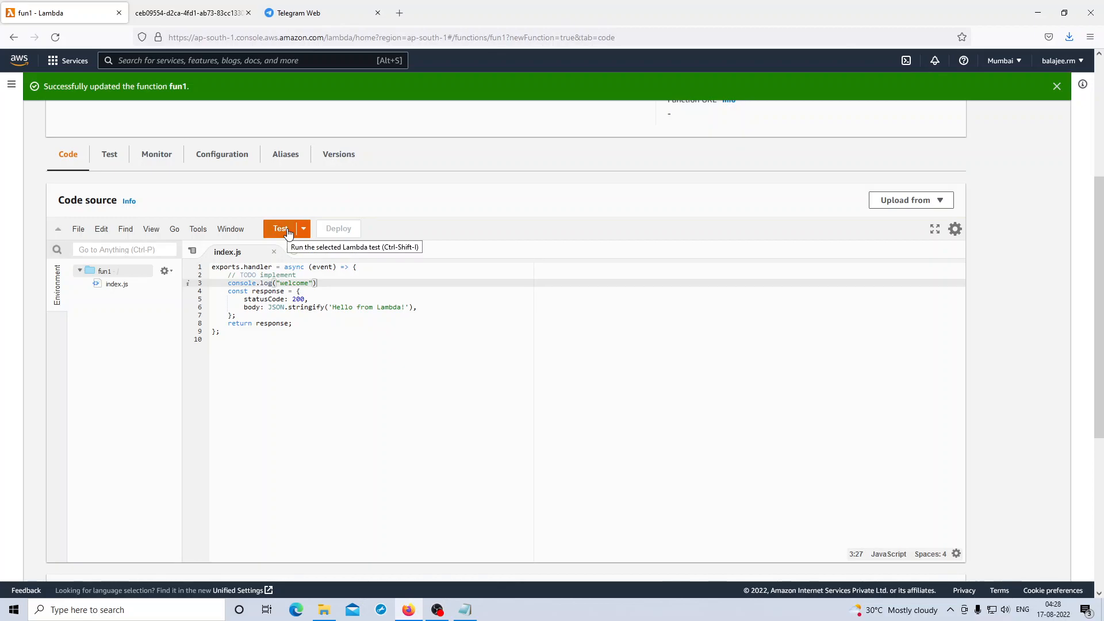
# - Create and save a test event named event1 with the default private sharing and hello-world template
pyautogui.click(287, 232)
pyautogui.click(410, 237)
pyautogui.write('e')
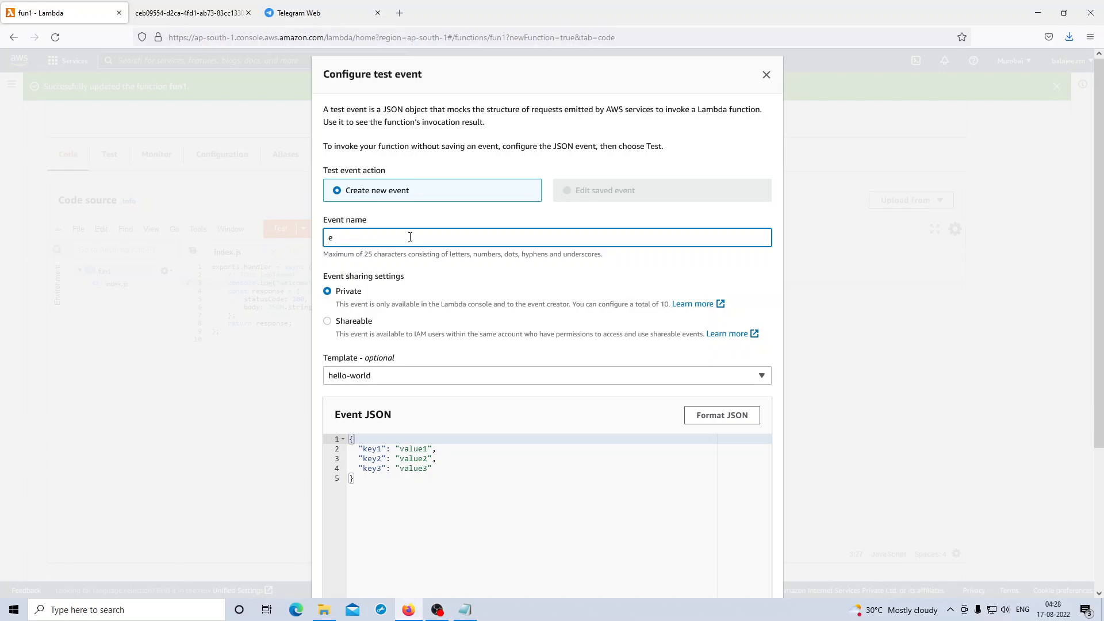
pyautogui.write('vent1')
pyautogui.scroll(-3, 466, 286)
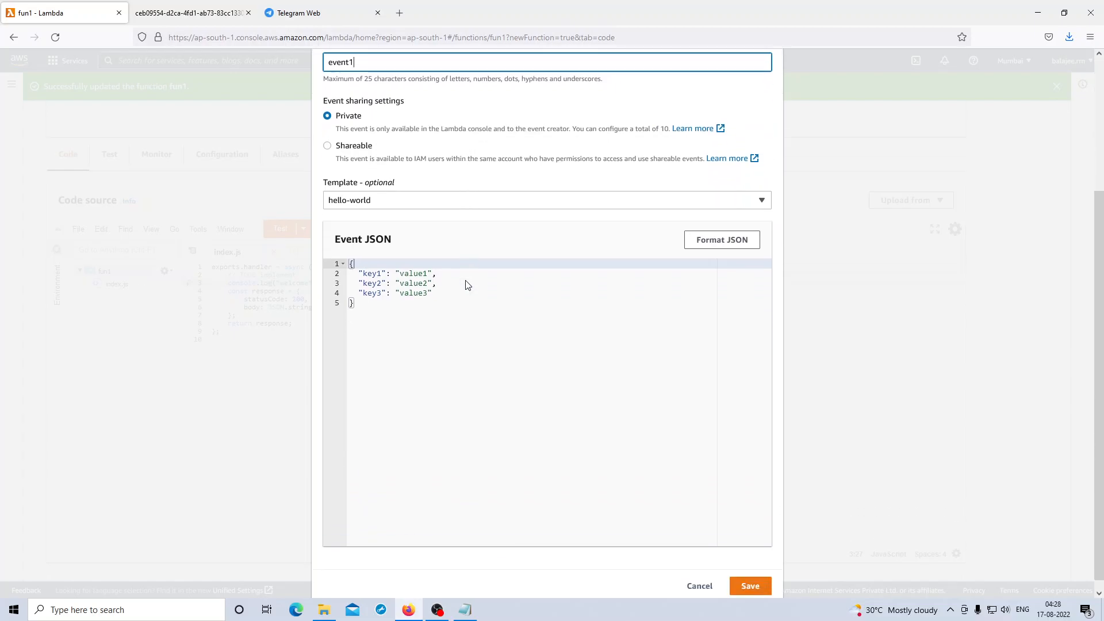
pyautogui.click(751, 575)
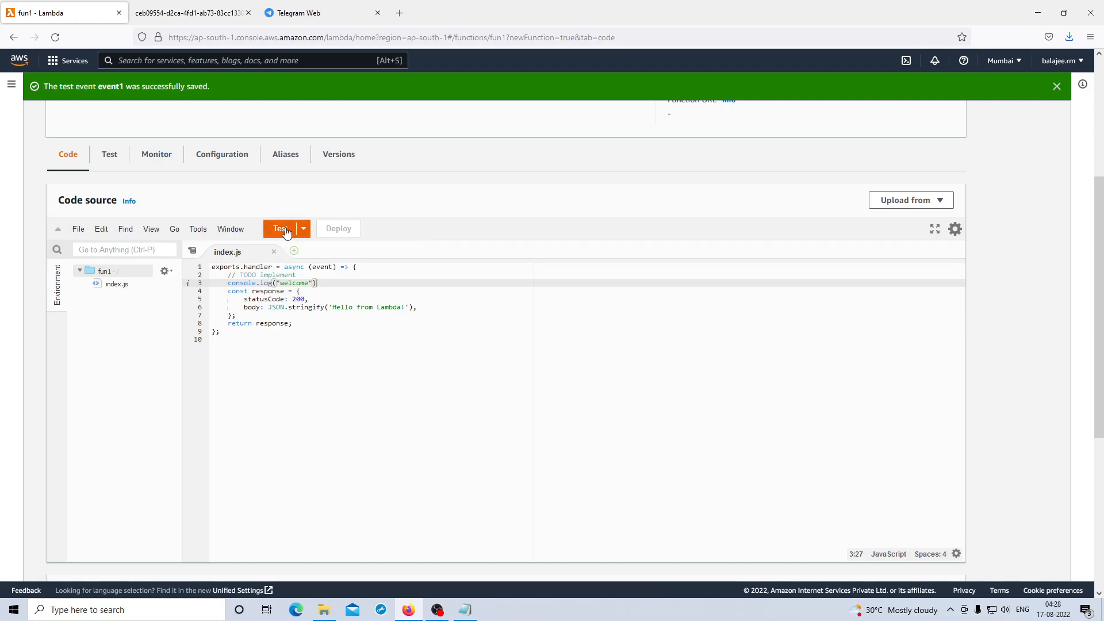
# - Run the fun1 test with event1 and highlight the "welcome" output in the function logs
pyautogui.click(286, 231)
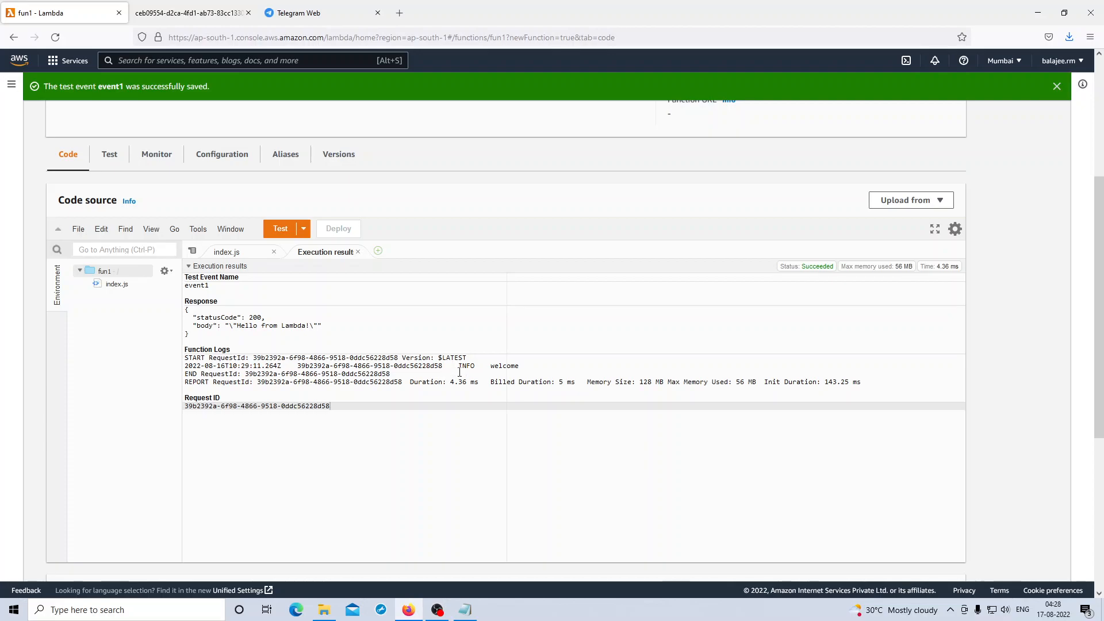
pyautogui.moveTo(483, 366); pyautogui.dragTo(532, 367)
pyautogui.click(521, 368)
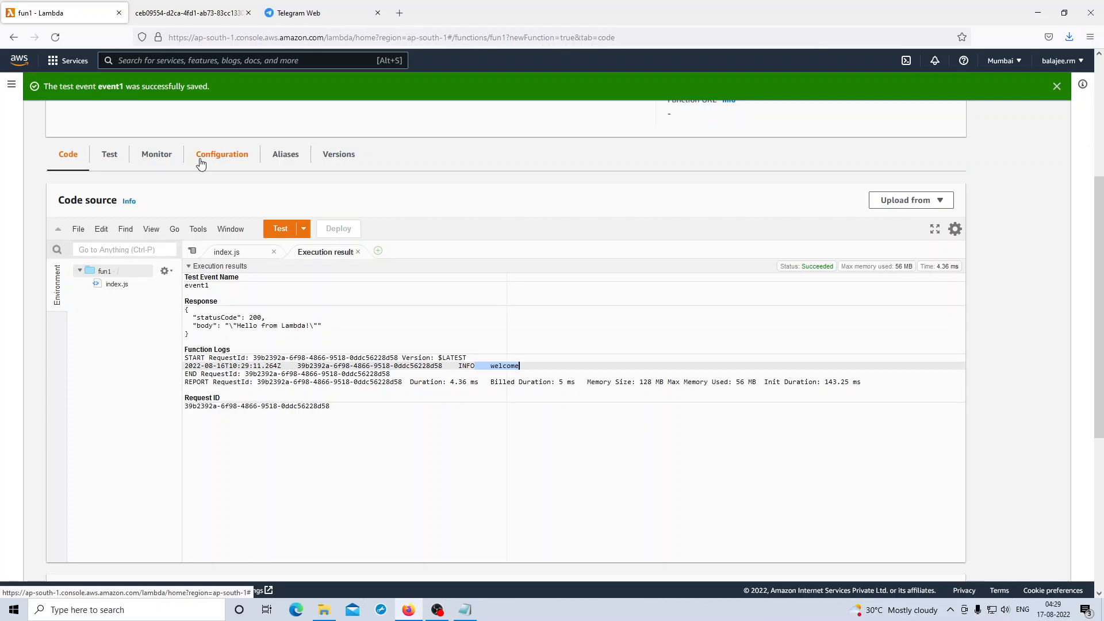
# - View fun1's logs in CloudWatch and check the 2022/08/16 log stream for the "welcome" message
pyautogui.click(163, 160)
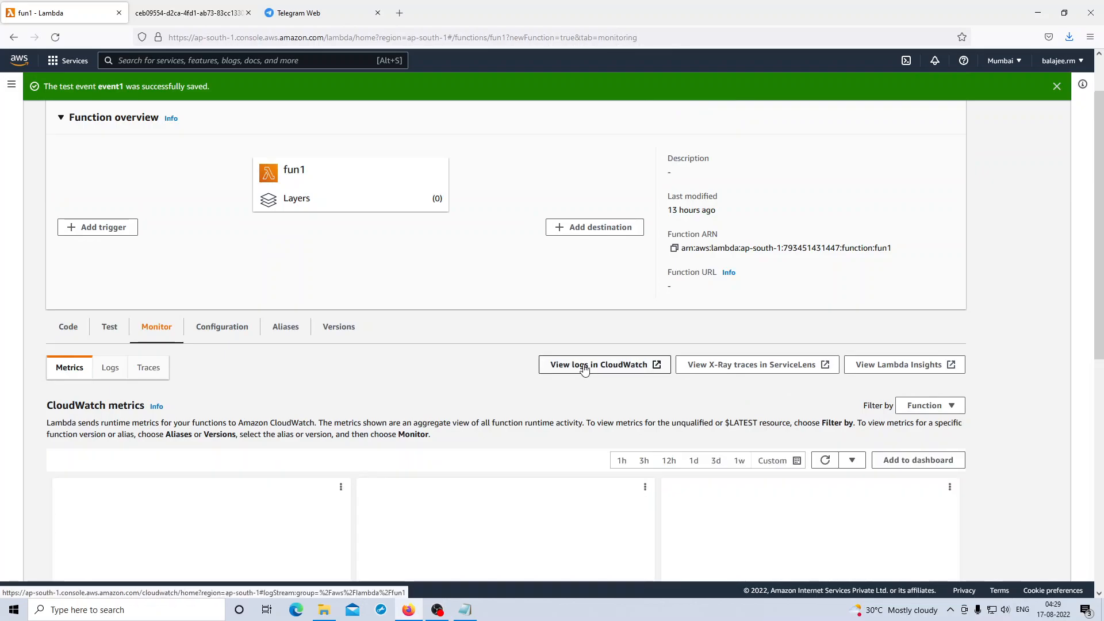
pyautogui.click(584, 369)
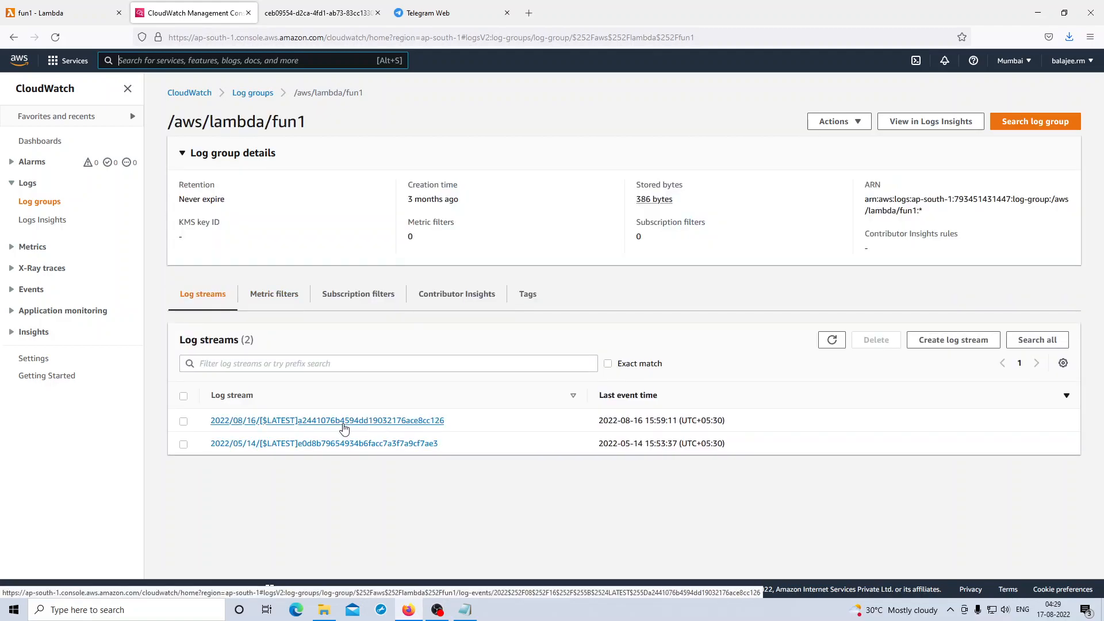
pyautogui.click(344, 424)
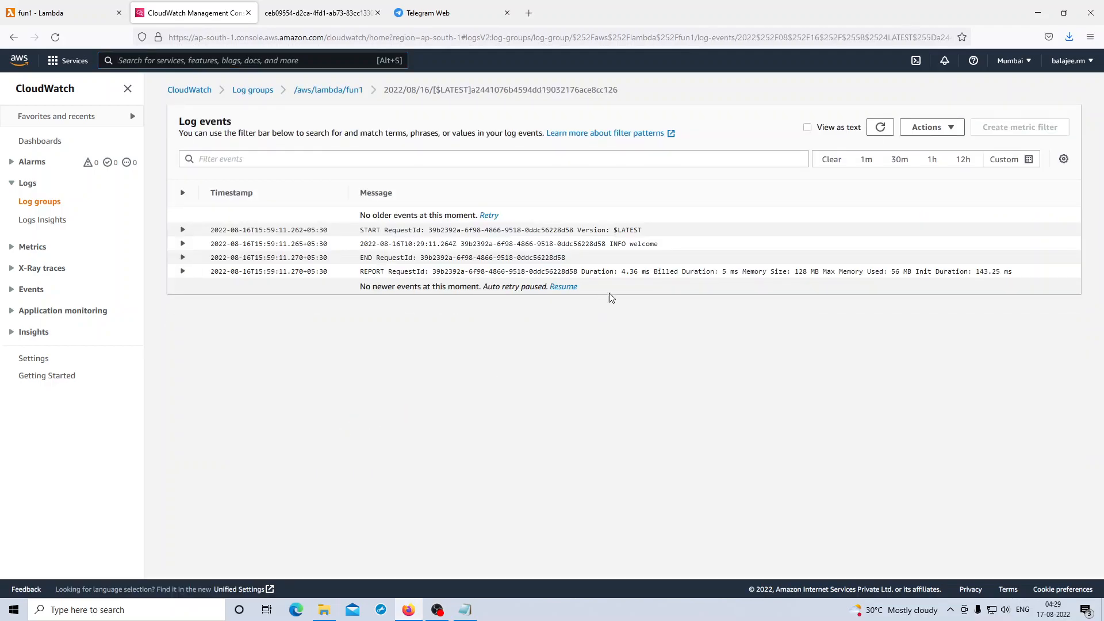
pyautogui.moveTo(662, 244); pyautogui.dragTo(630, 247)
# - Return to fun1's code in Lambda, show index.js and close the execution result
pyautogui.click(65, 13)
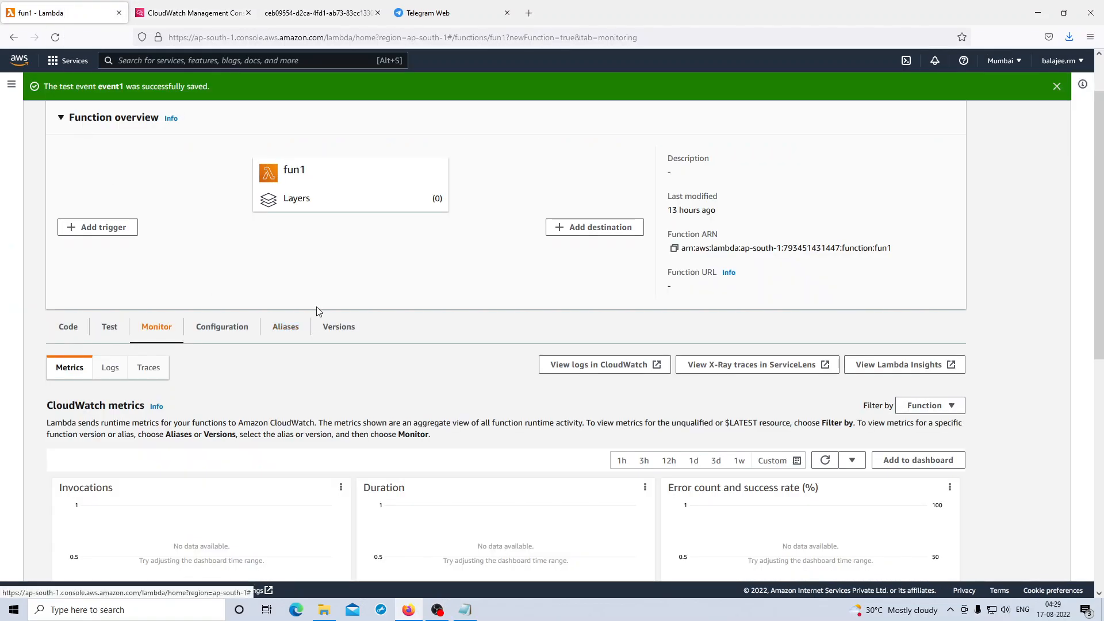
pyautogui.scroll(-2, 316, 307)
pyautogui.scroll(2, 318, 307)
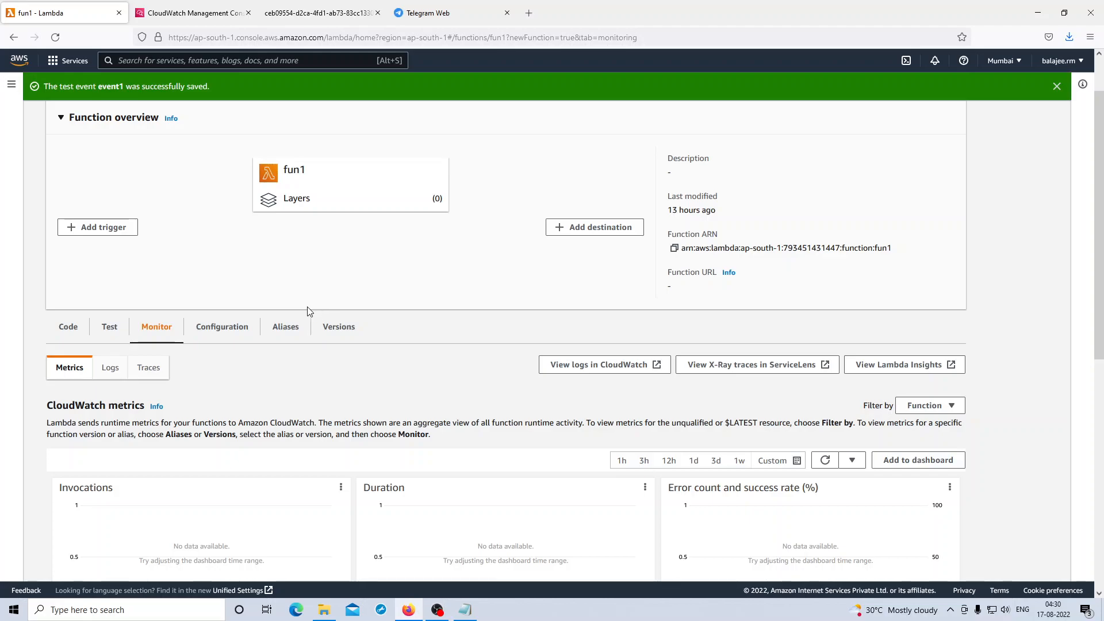
pyautogui.click(69, 326)
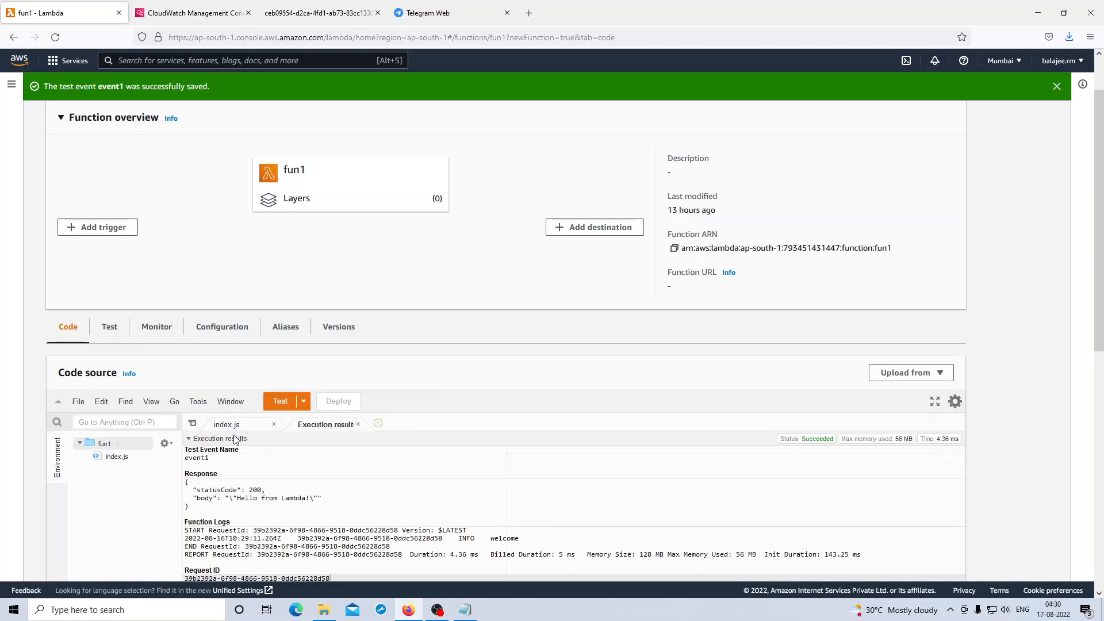
pyautogui.click(227, 425)
pyautogui.click(358, 424)
pyautogui.scroll(-2, 409, 443)
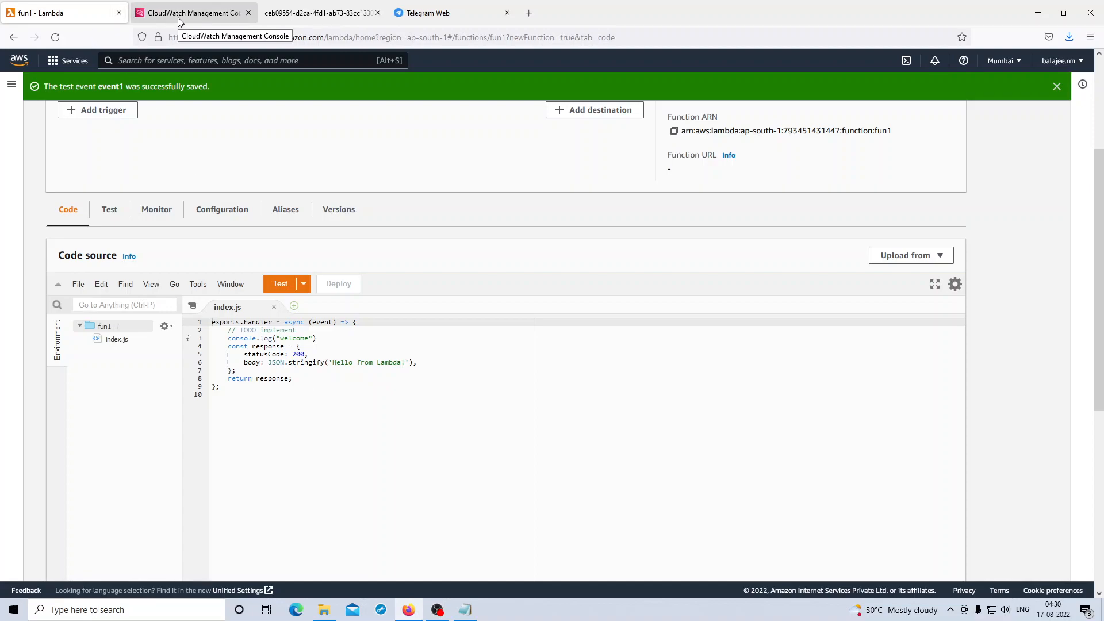
# - Open the AWS console home in a new browser tab and place that tab first
pyautogui.rightClick(24, 63)
pyautogui.click(63, 73)
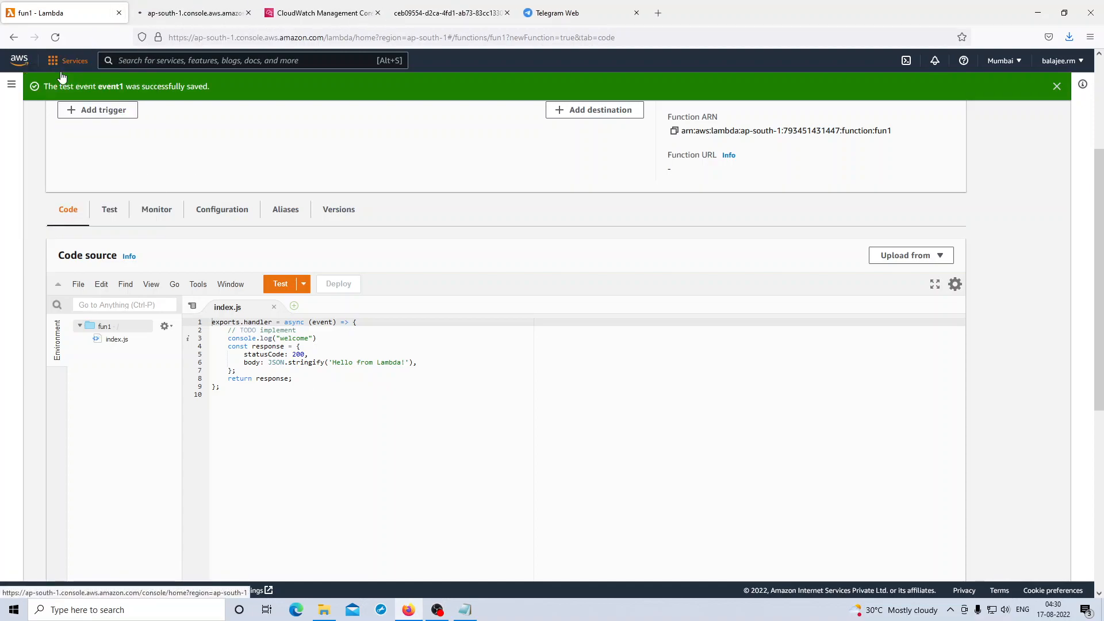
pyautogui.click(128, 14)
pyautogui.moveTo(129, 14); pyautogui.dragTo(63, 15)
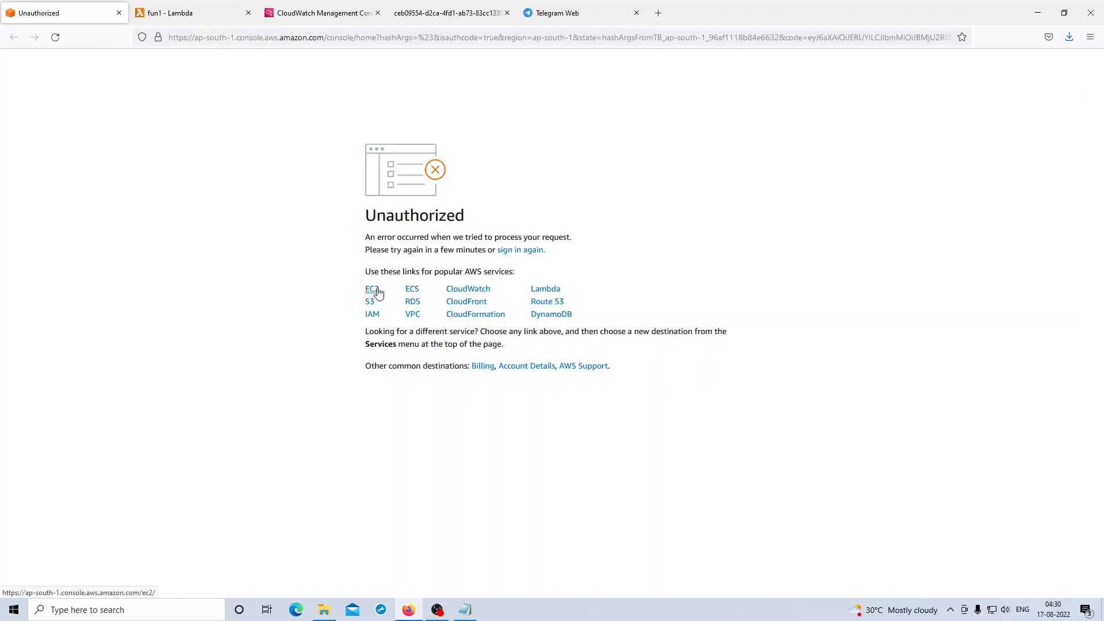
# - Open the EC2 console in a tab placed first, search the services for "api" and open API Gateway
pyautogui.click(372, 289)
pyautogui.moveTo(186, 8); pyautogui.dragTo(52, 12)
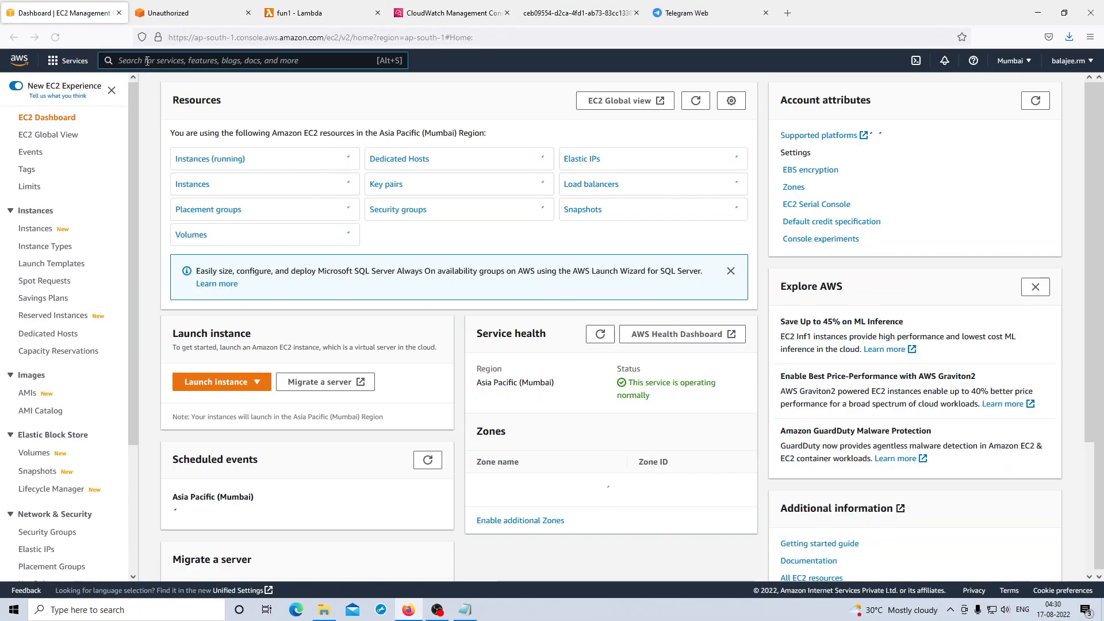
pyautogui.click(147, 61)
pyautogui.write('api')
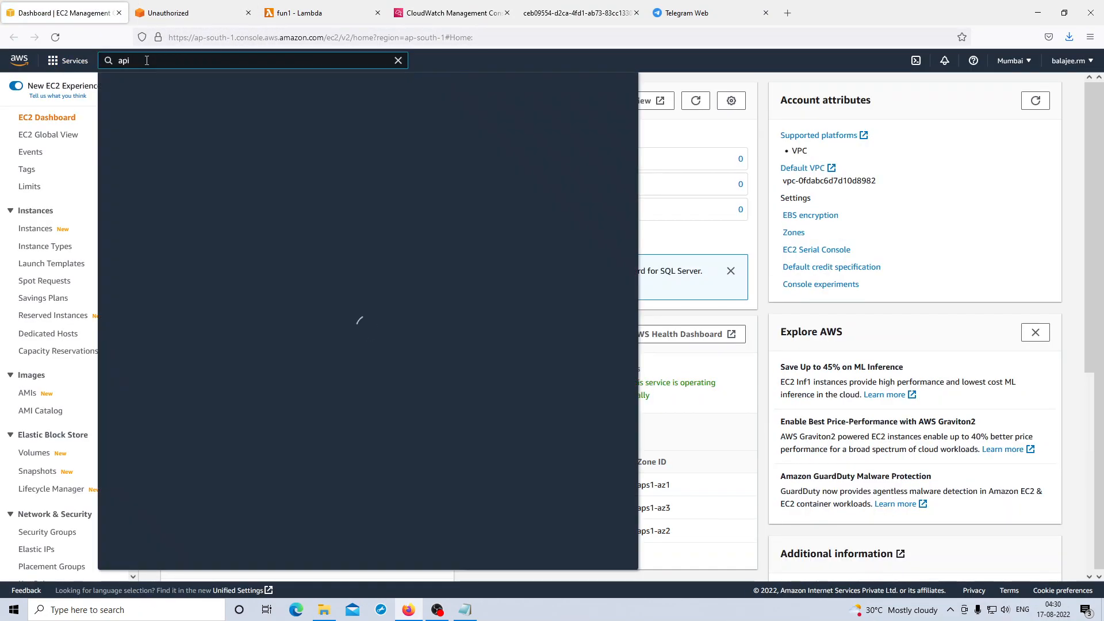
pyautogui.write('g')
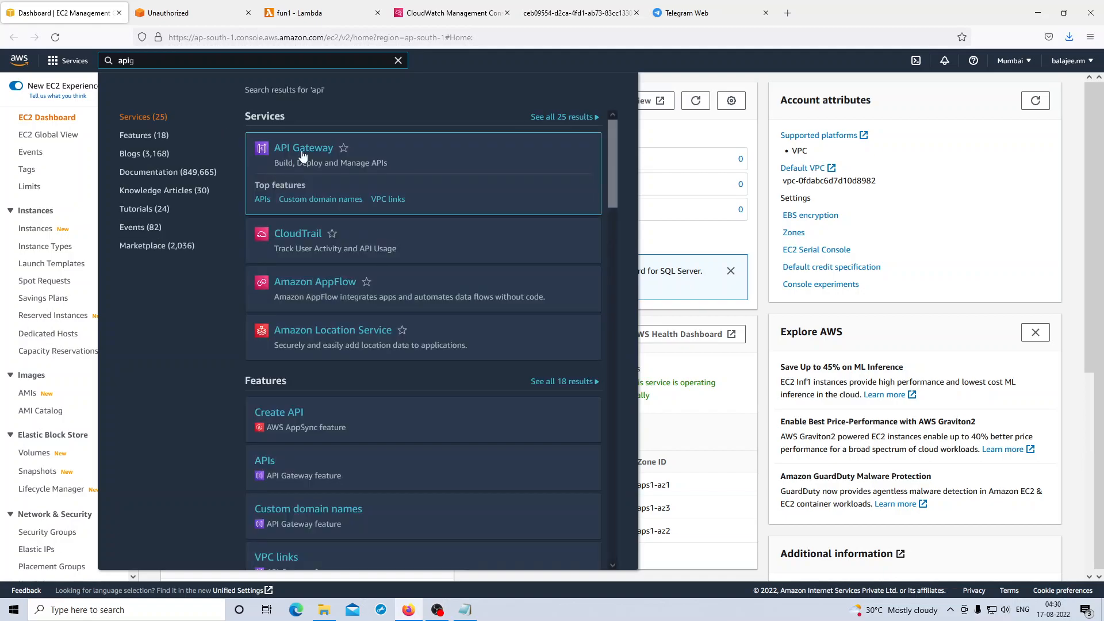
pyautogui.click(303, 152)
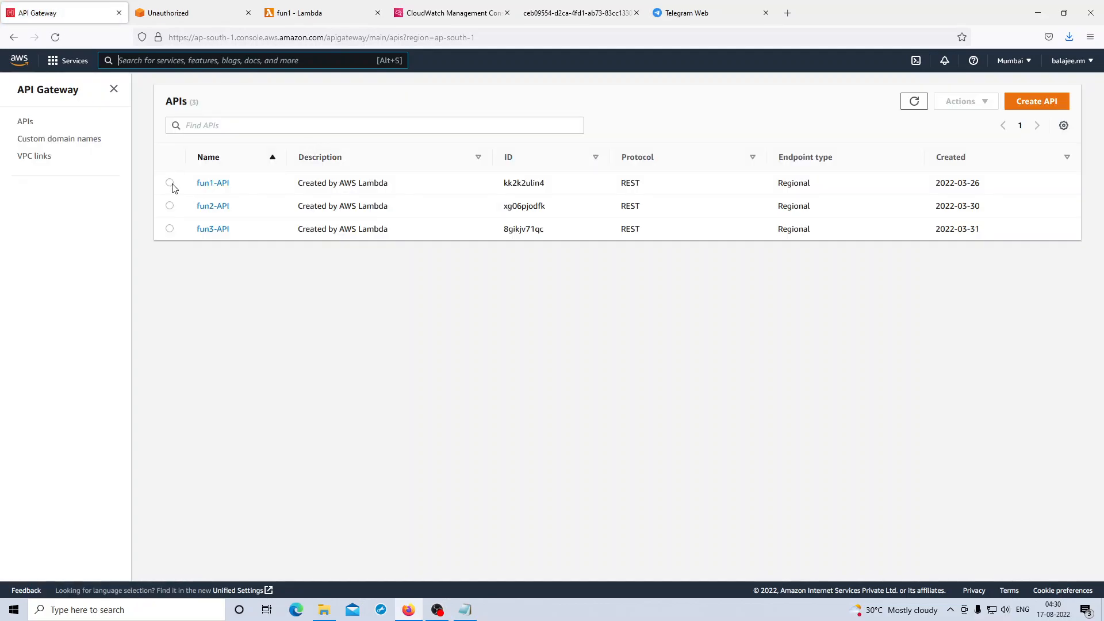
# - Permanently delete fun1-API from the API list
pyautogui.click(170, 184)
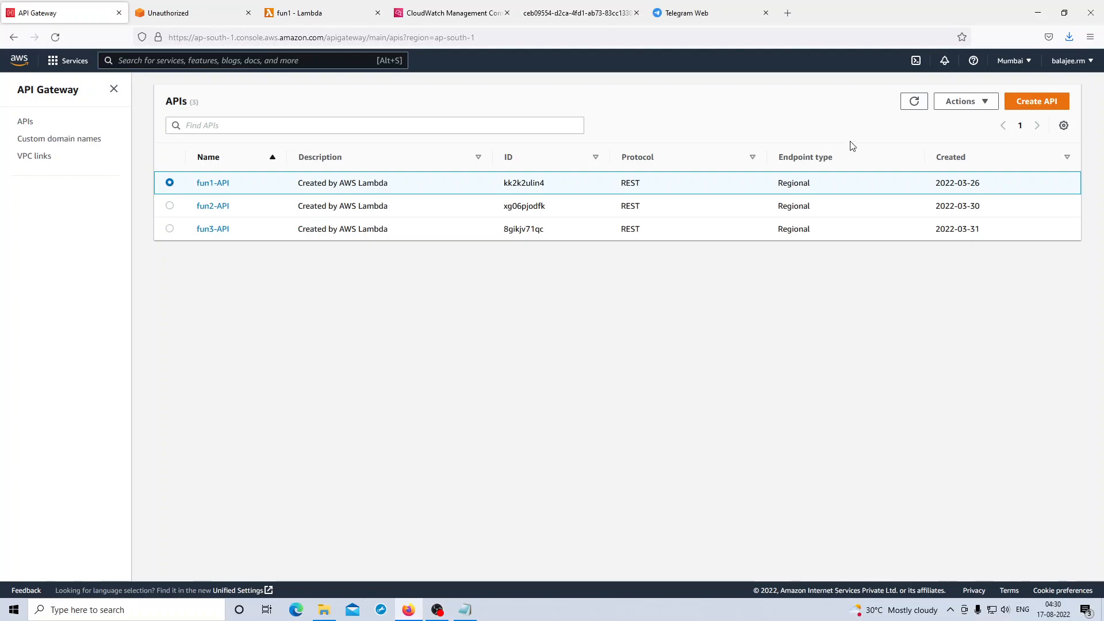
pyautogui.click(977, 104)
pyautogui.click(968, 123)
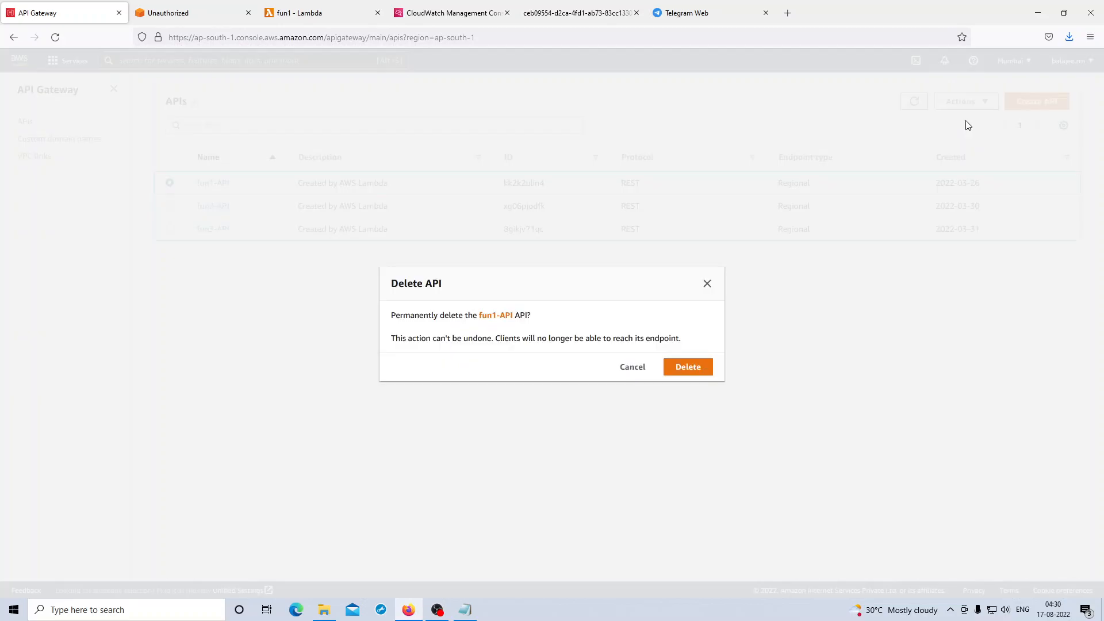
pyautogui.click(693, 370)
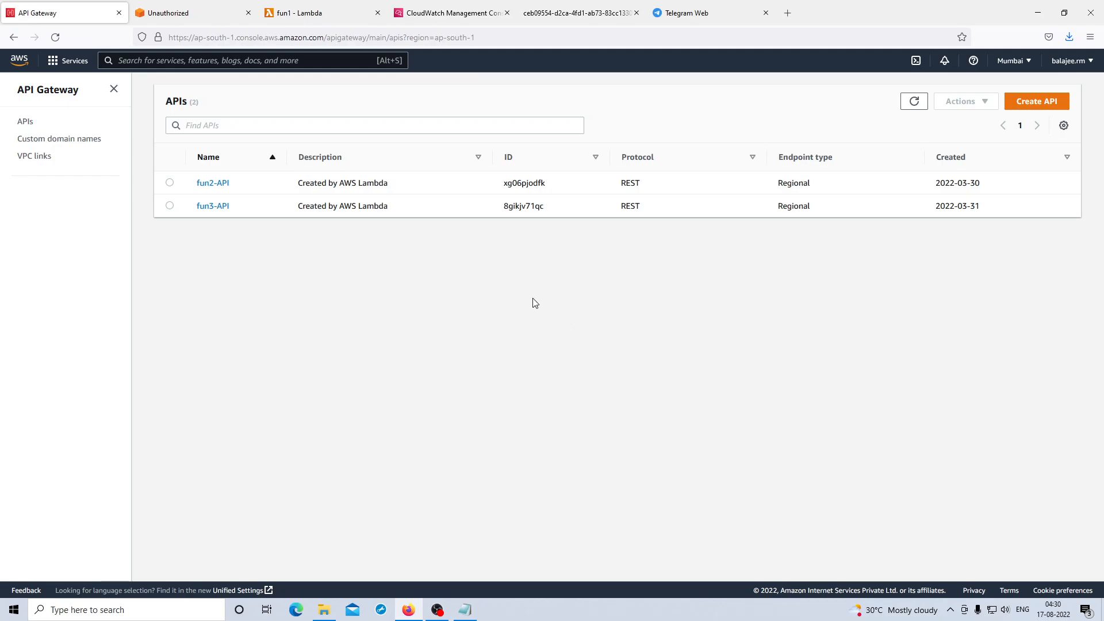
# - Permanently delete fun2-API from the API list
pyautogui.click(170, 183)
pyautogui.click(966, 101)
pyautogui.click(959, 120)
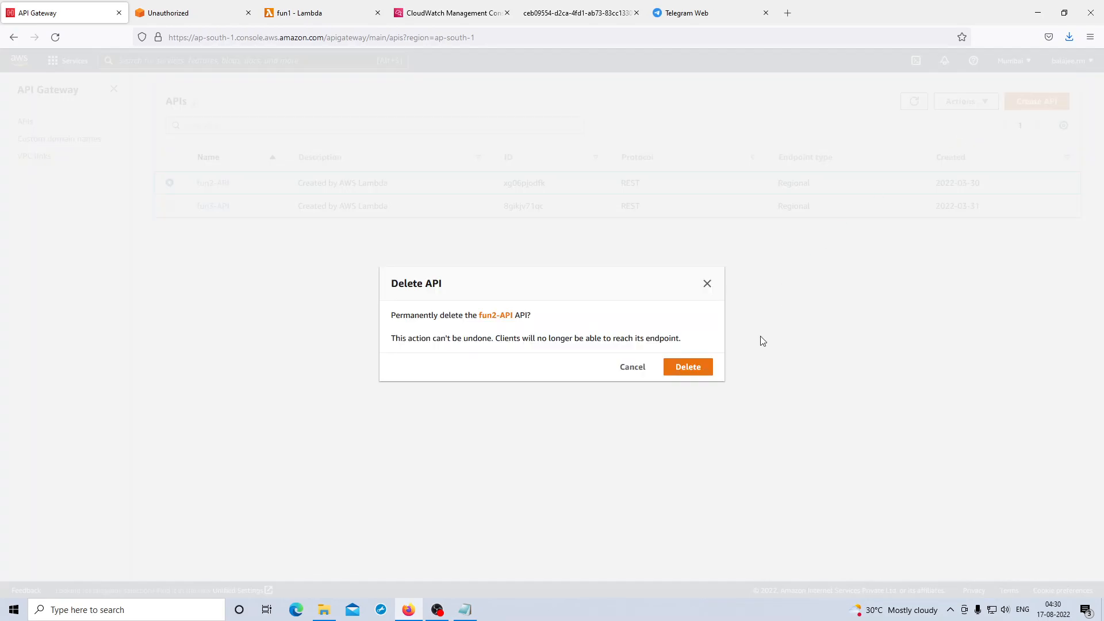
pyautogui.click(678, 364)
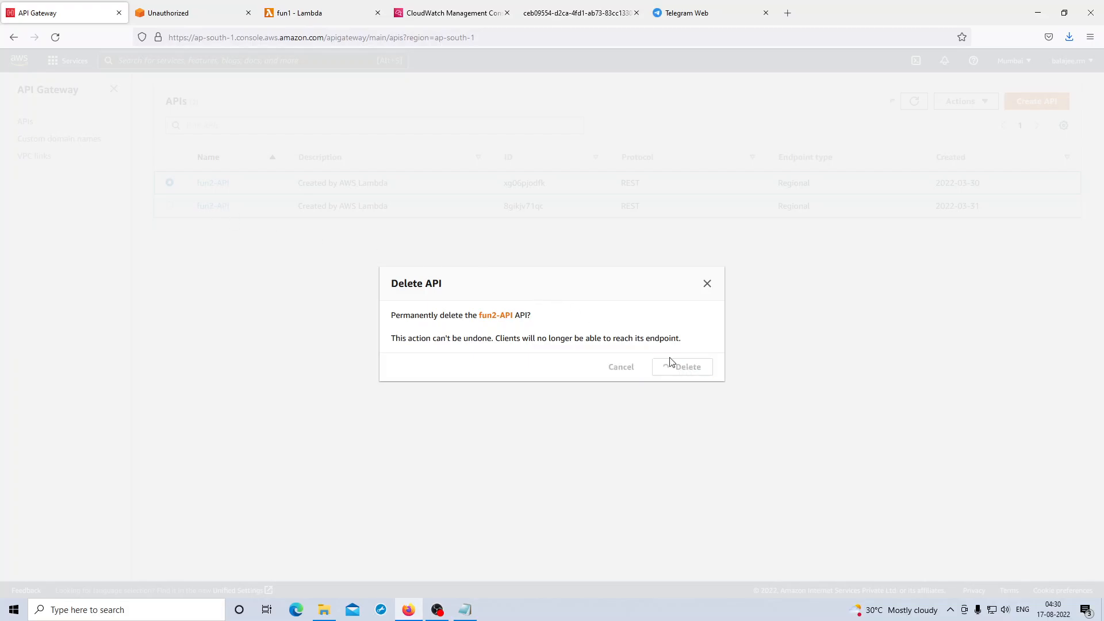
# - Permanently delete fun3-API from the API list
pyautogui.click(170, 183)
pyautogui.click(978, 101)
pyautogui.click(973, 122)
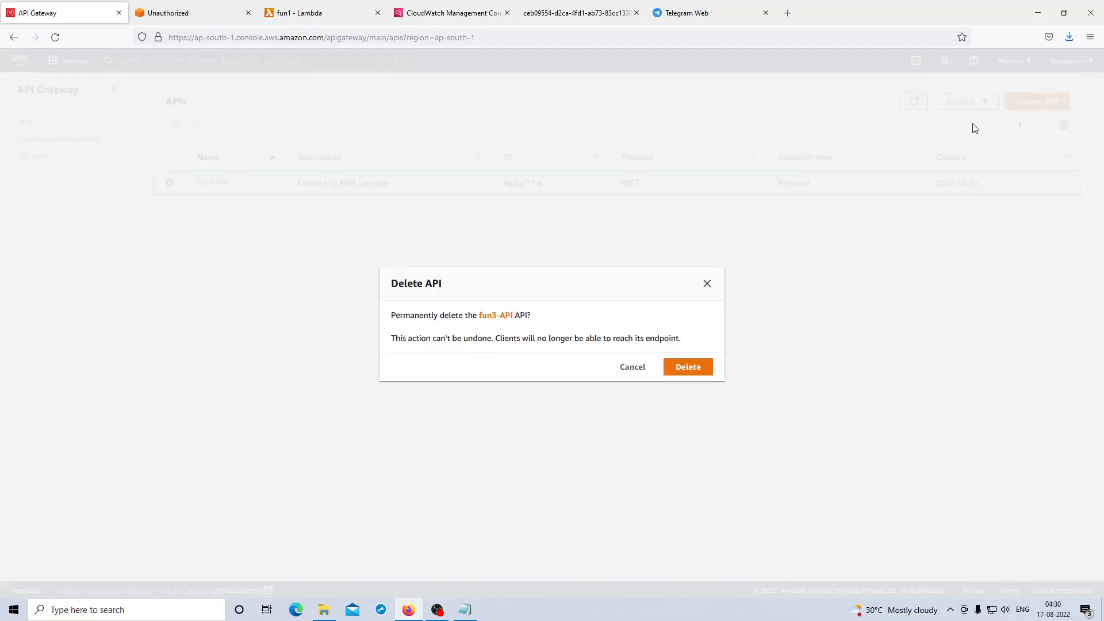
pyautogui.click(697, 367)
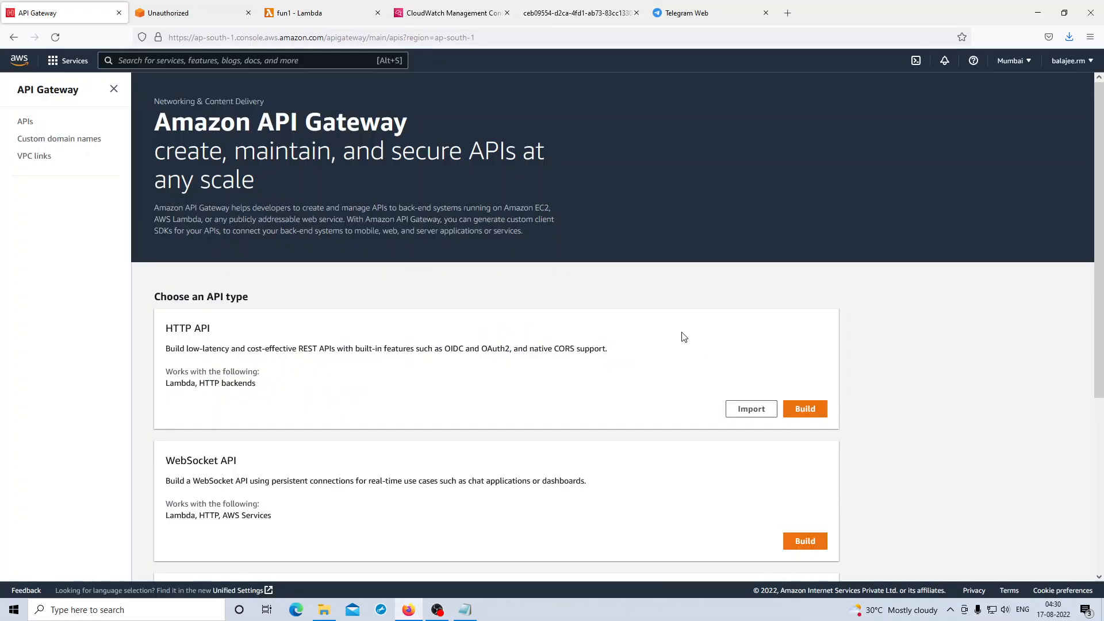
# - Build a public REST API as a new API instead of the example, and create it with the name myapi
pyautogui.scroll(-3, 672, 335)
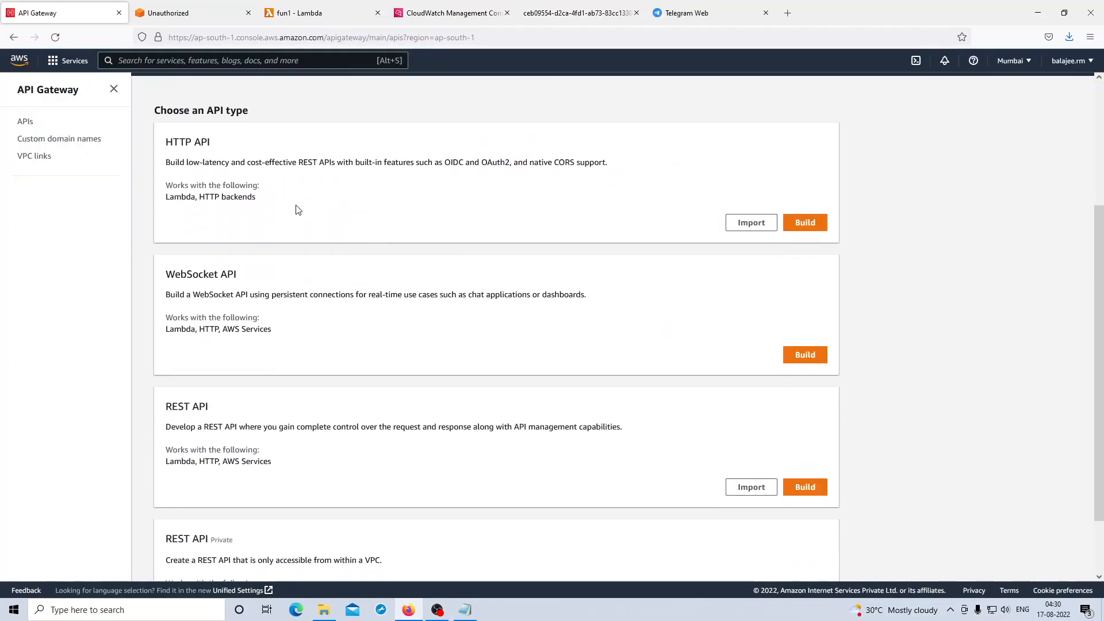
pyautogui.scroll(-1, 280, 180)
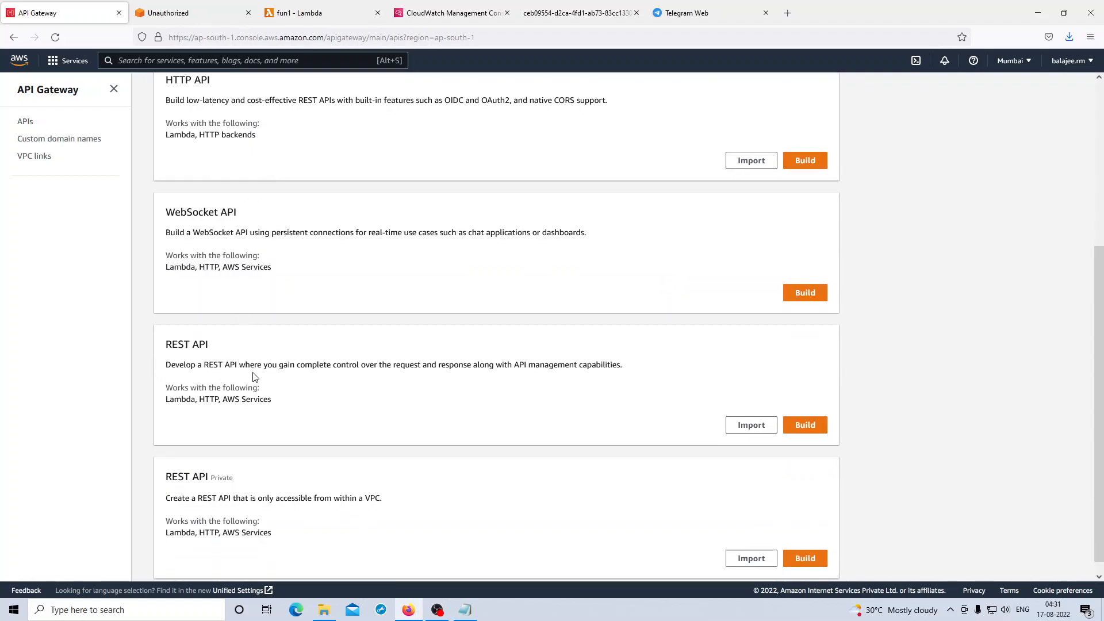
pyautogui.click(823, 429)
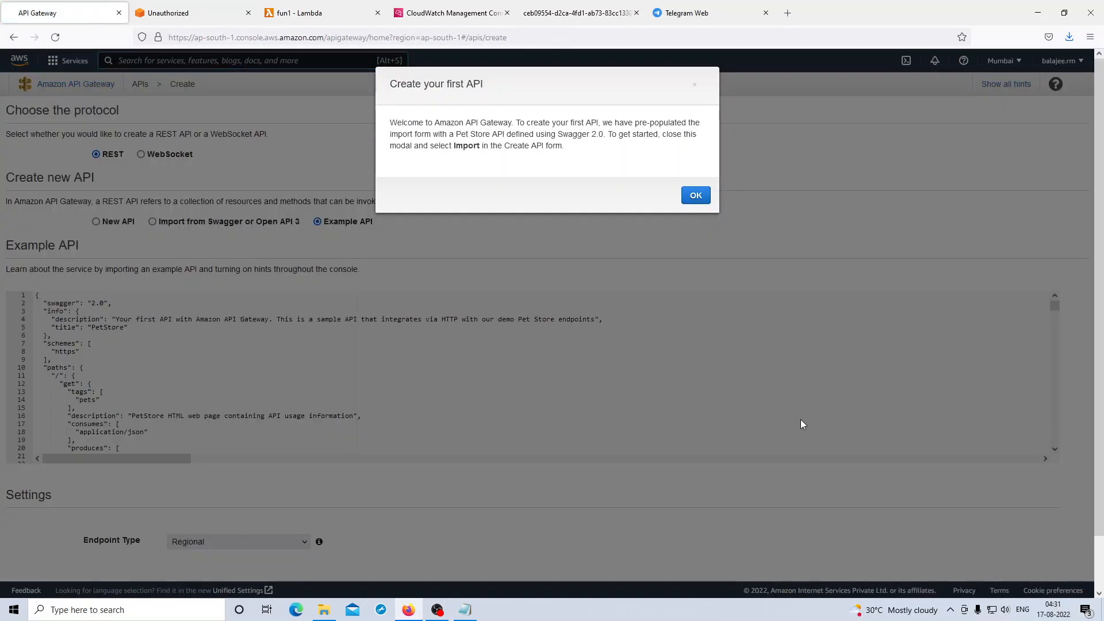
pyautogui.click(696, 196)
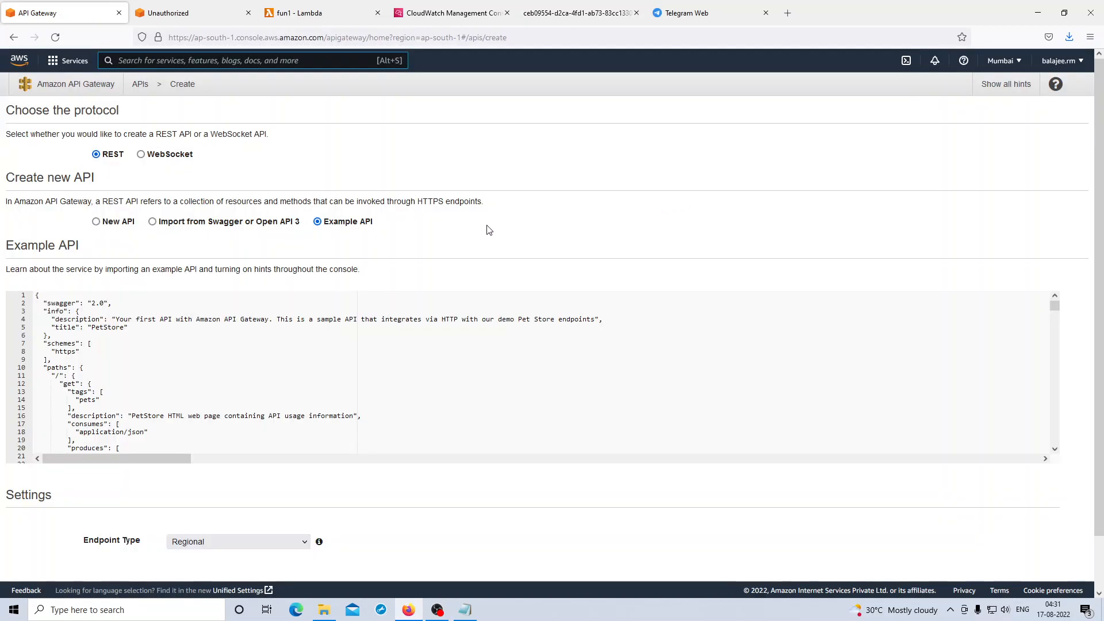
pyautogui.click(96, 222)
pyautogui.click(201, 302)
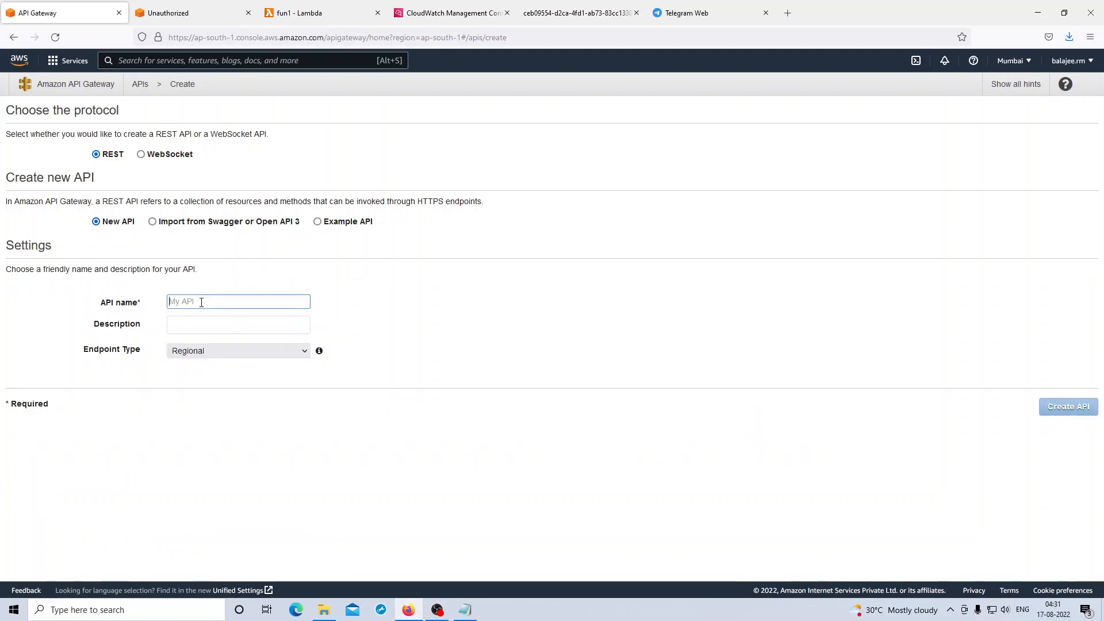
pyautogui.write('myapi')
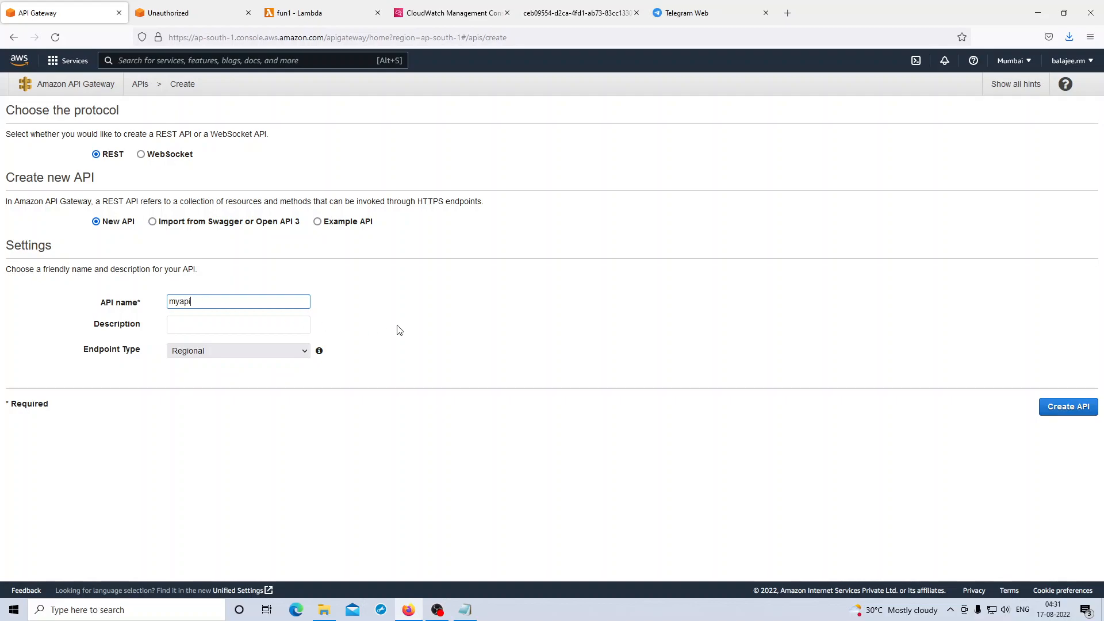
pyautogui.click(400, 330)
pyautogui.click(1061, 410)
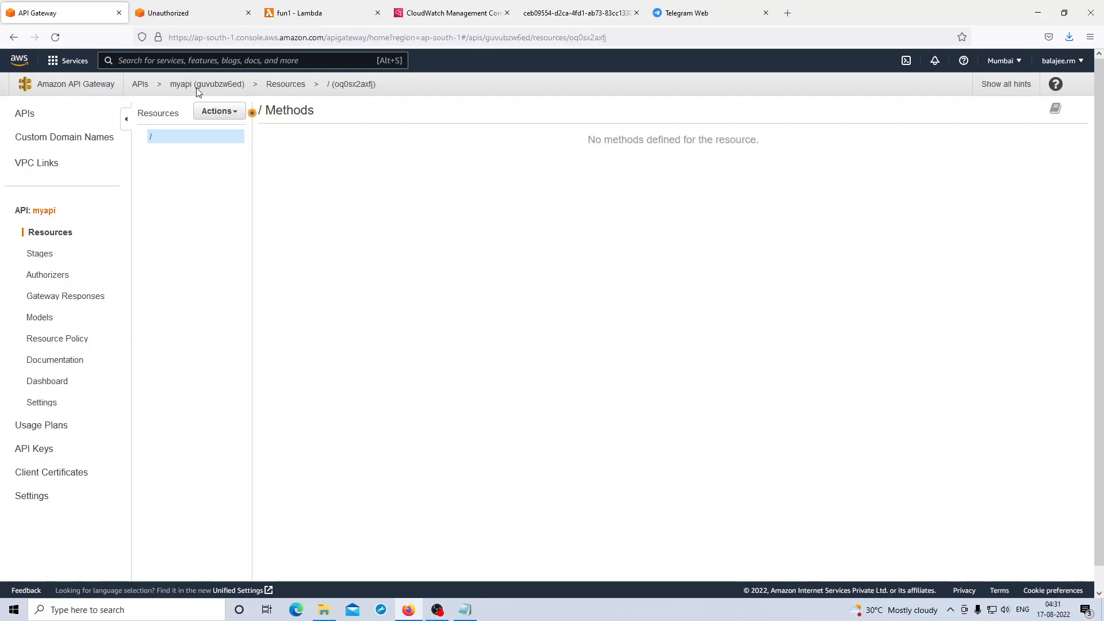
pyautogui.click(268, 38)
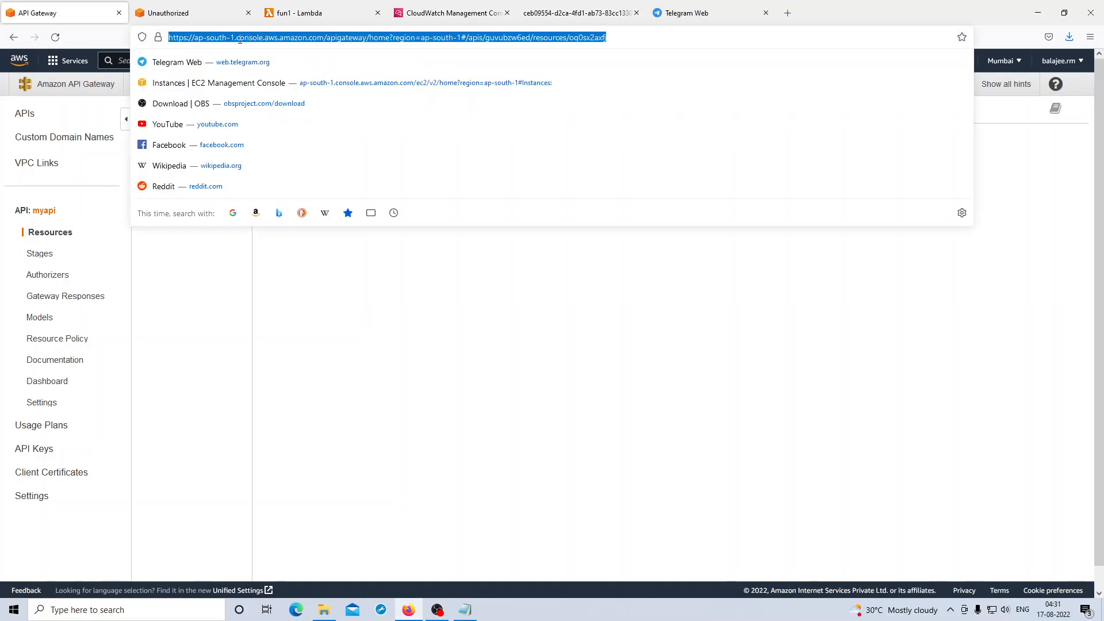
pyautogui.click(432, 311)
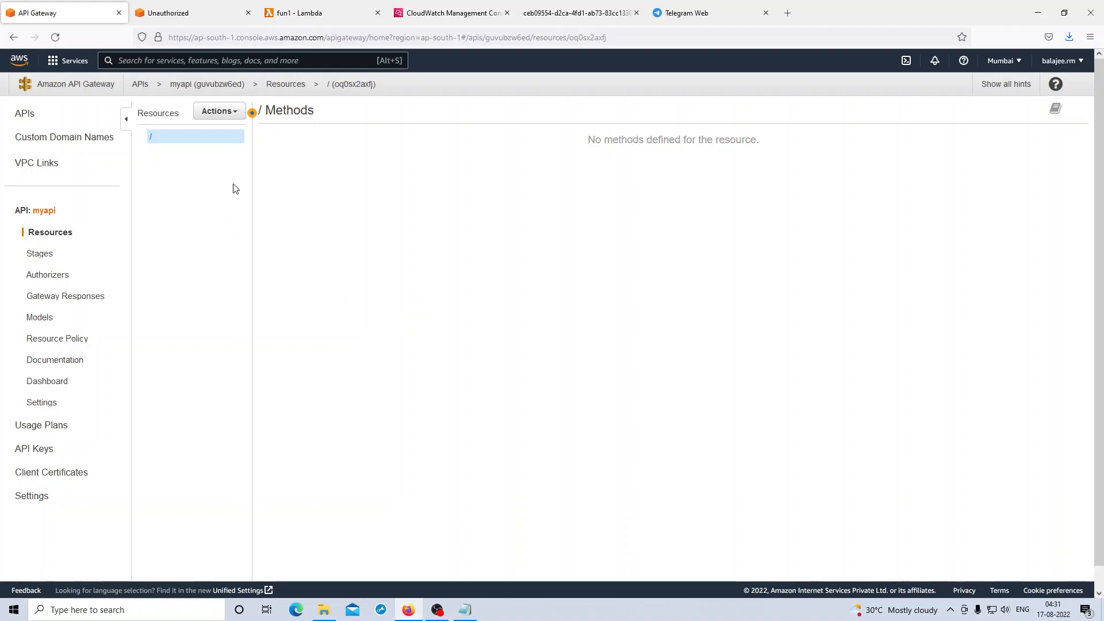
# - Create a GET method on the root resource of myapi
pyautogui.click(233, 118)
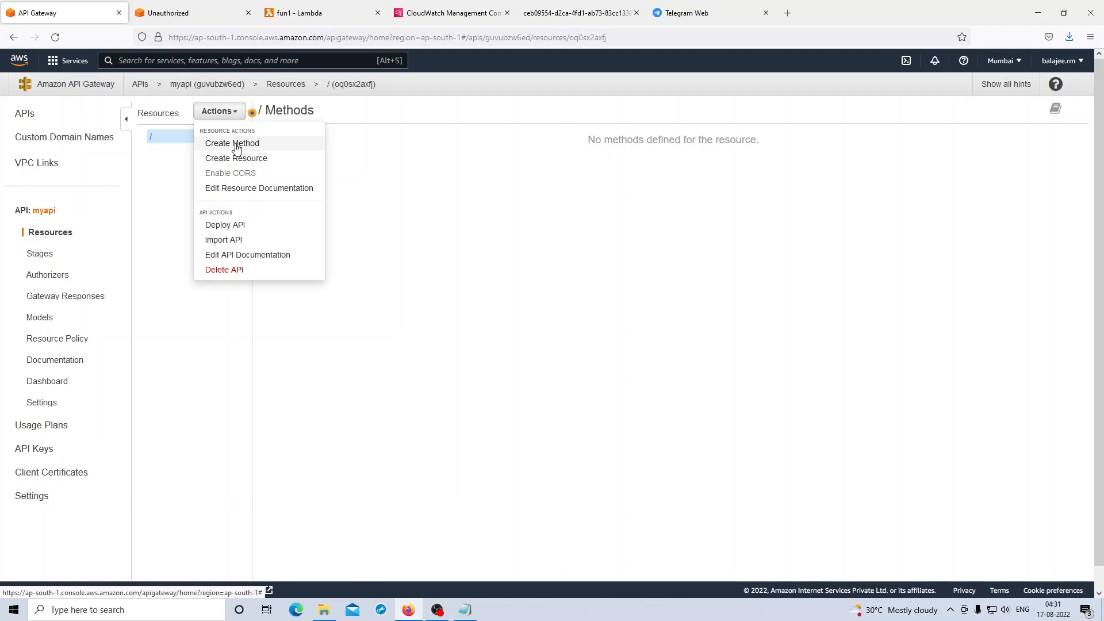
pyautogui.click(233, 144)
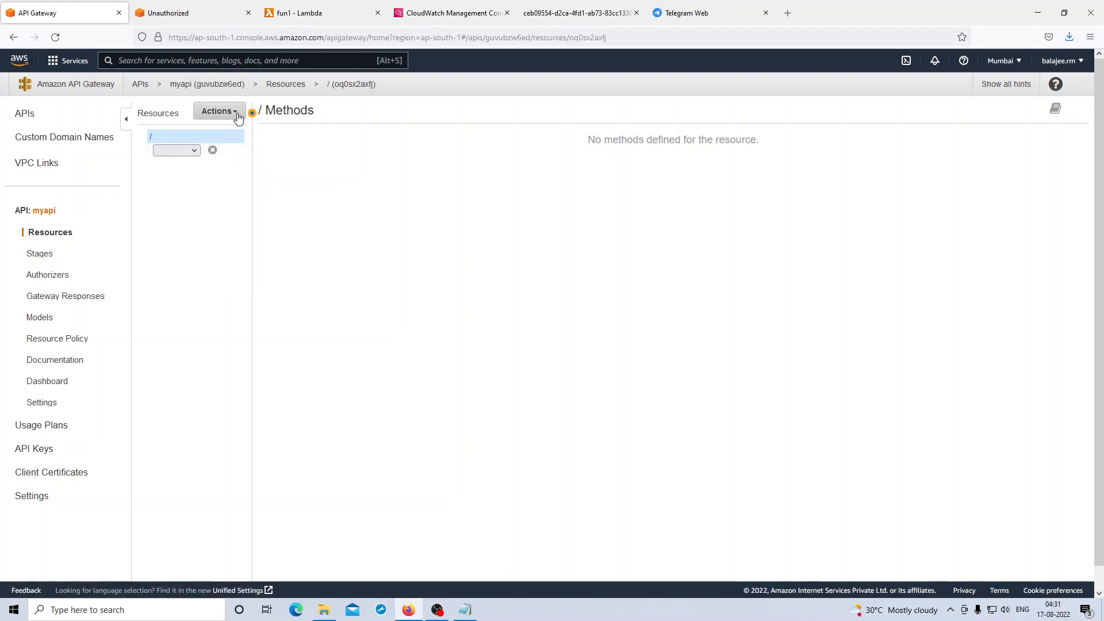
pyautogui.click(239, 118)
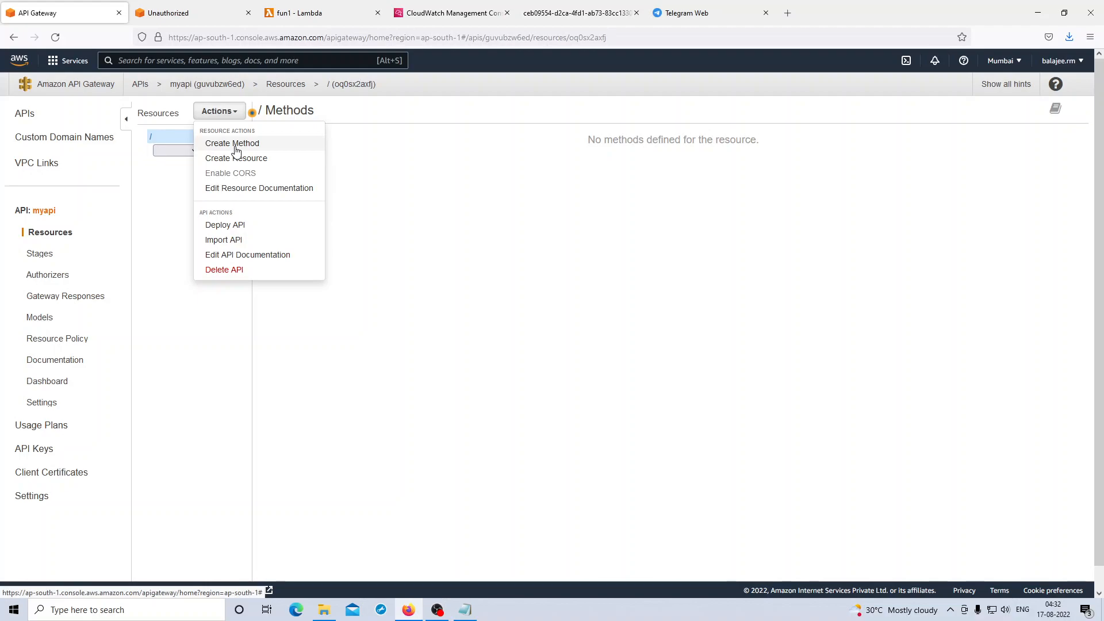
pyautogui.click(236, 145)
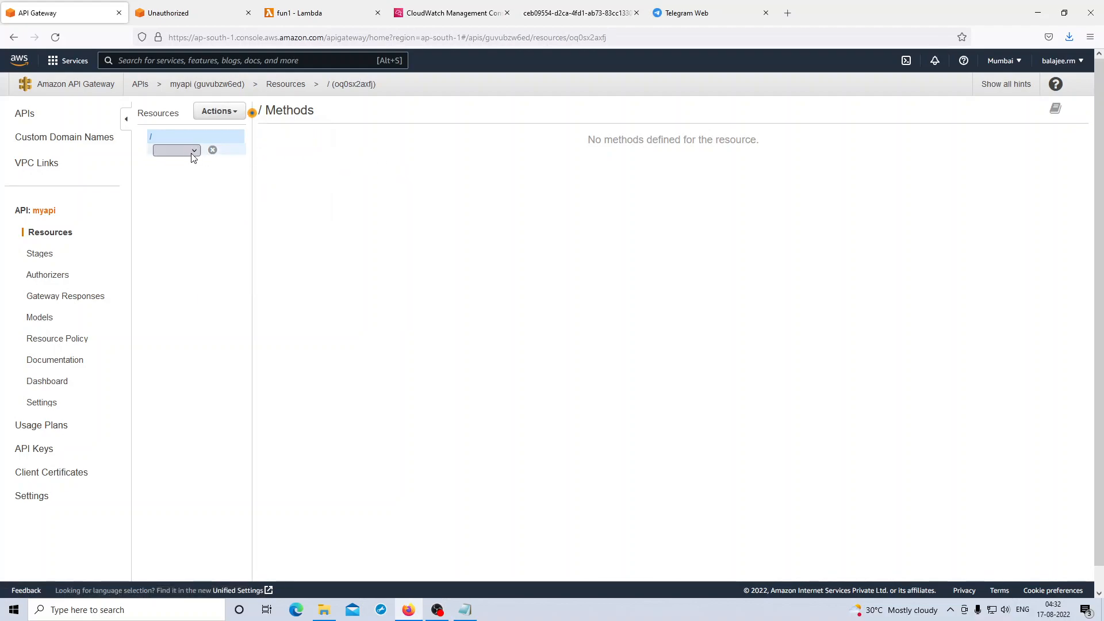
pyautogui.click(192, 152)
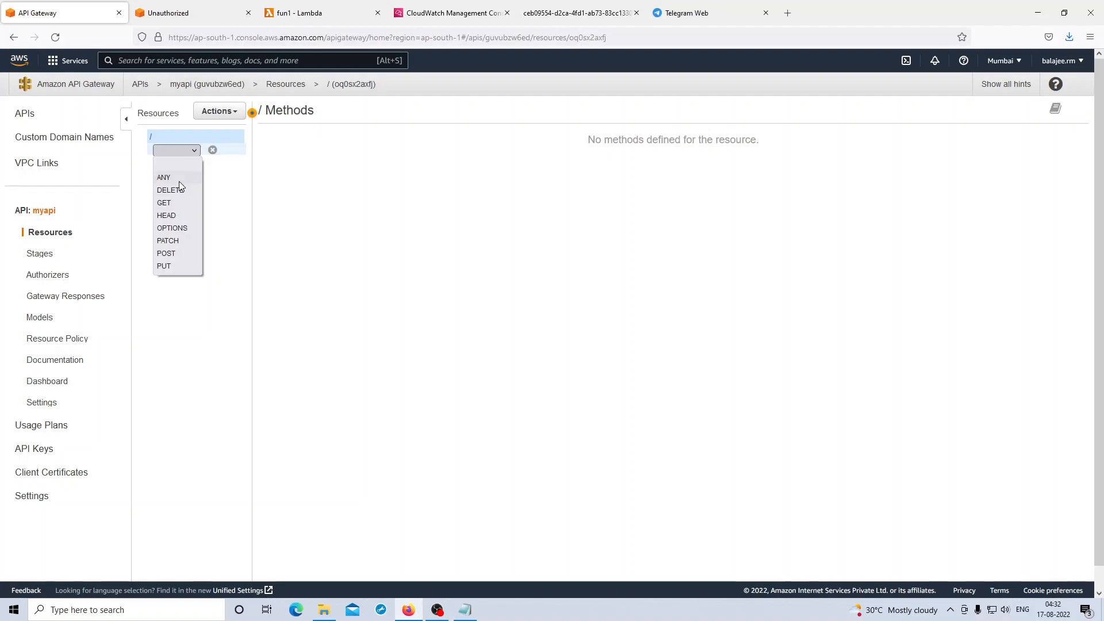
pyautogui.click(179, 203)
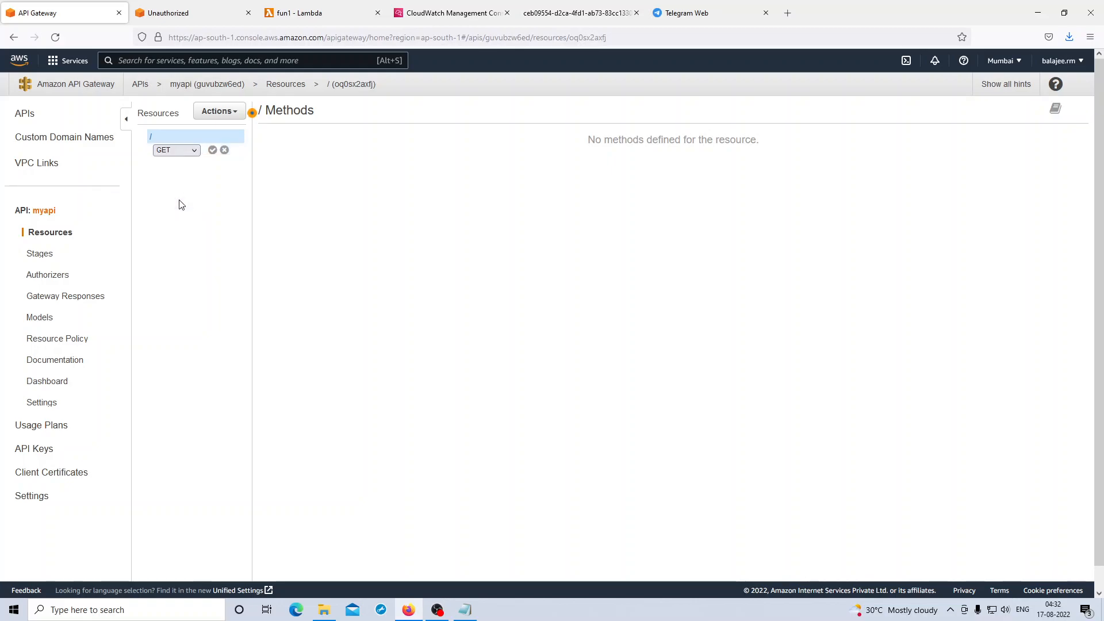
pyautogui.click(212, 151)
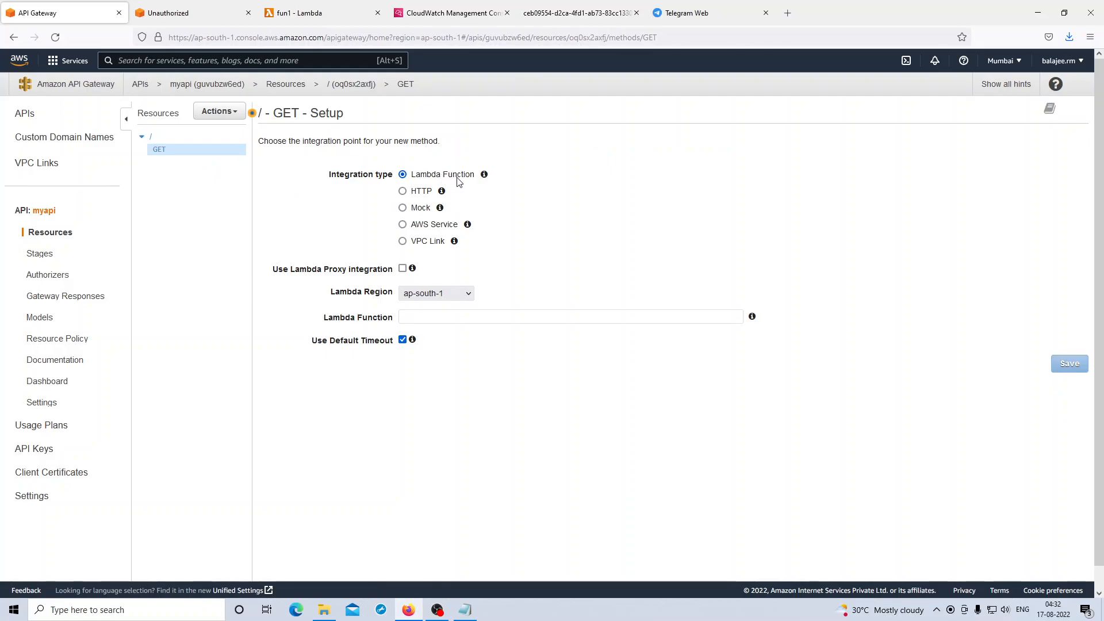
# - Check the console region, integrate the GET method with Lambda function fun1, save it and allow API Gateway to invoke the function
pyautogui.click(1011, 64)
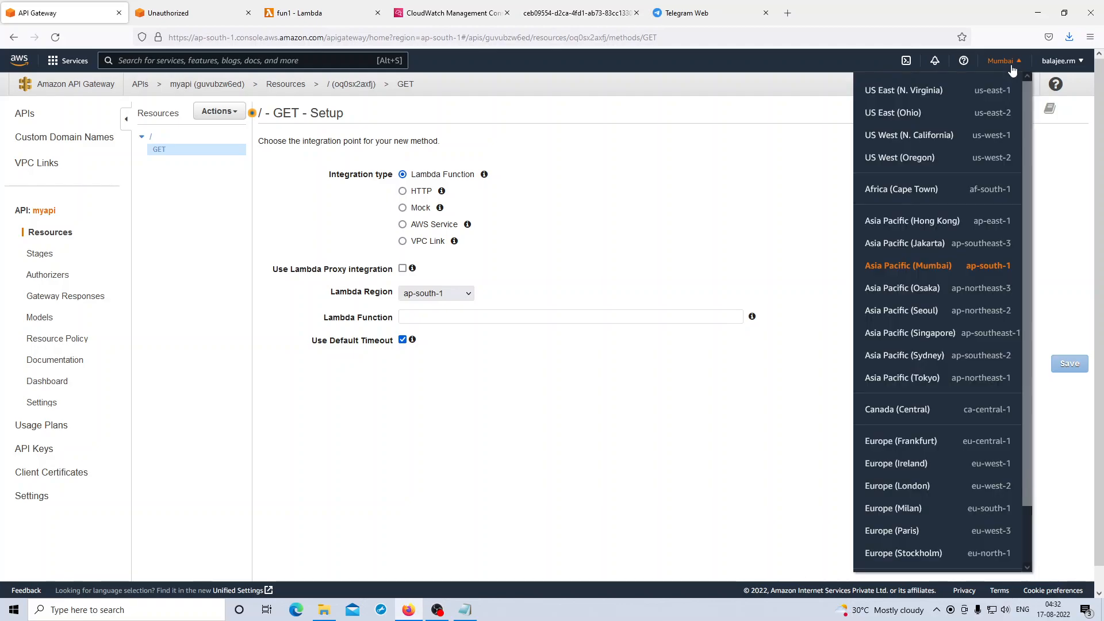
pyautogui.click(651, 250)
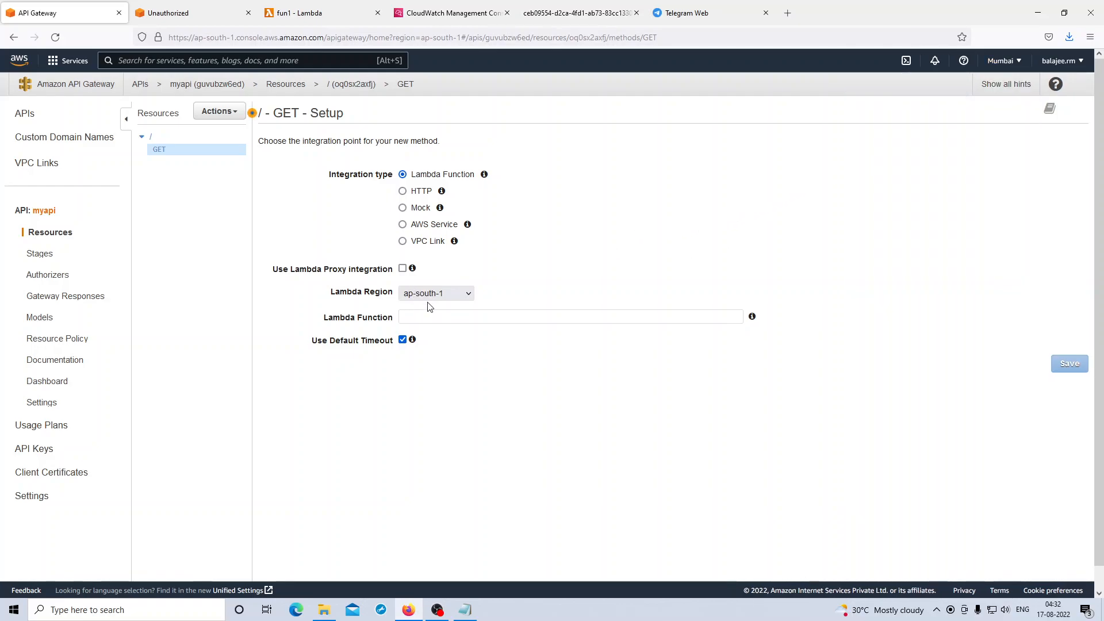
pyautogui.click(679, 312)
pyautogui.write('f')
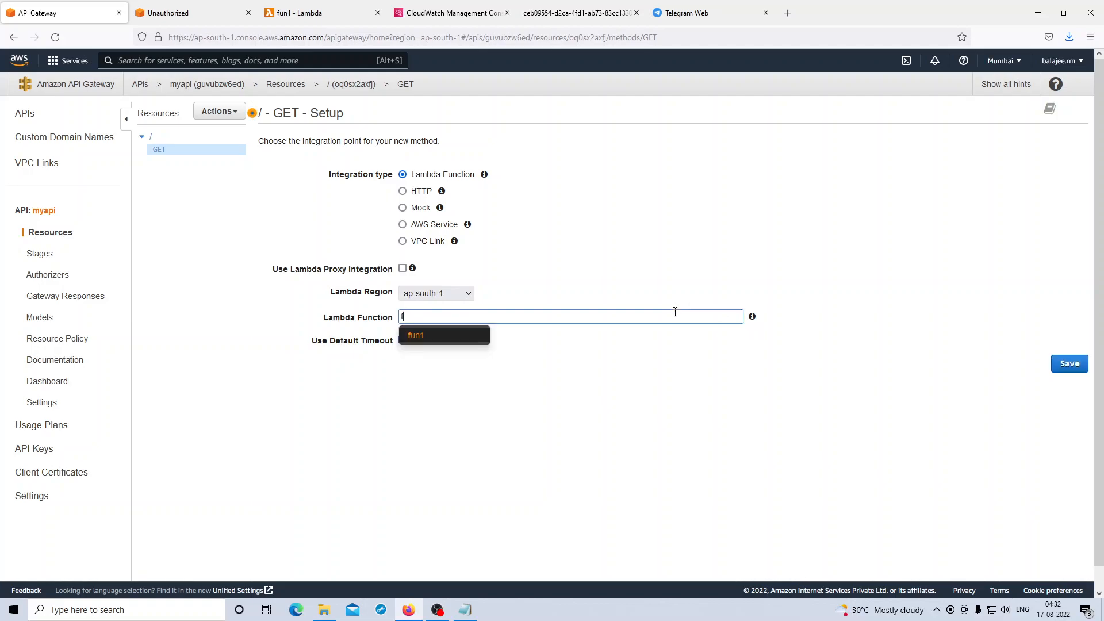
pyautogui.write('u')
pyautogui.click(432, 342)
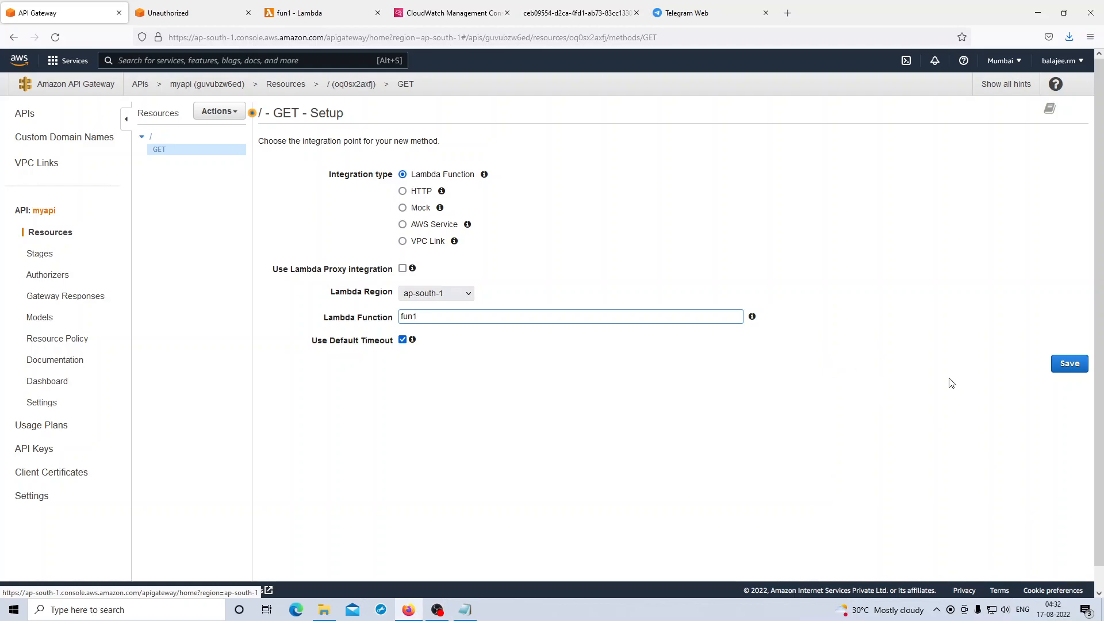
pyautogui.click(1075, 367)
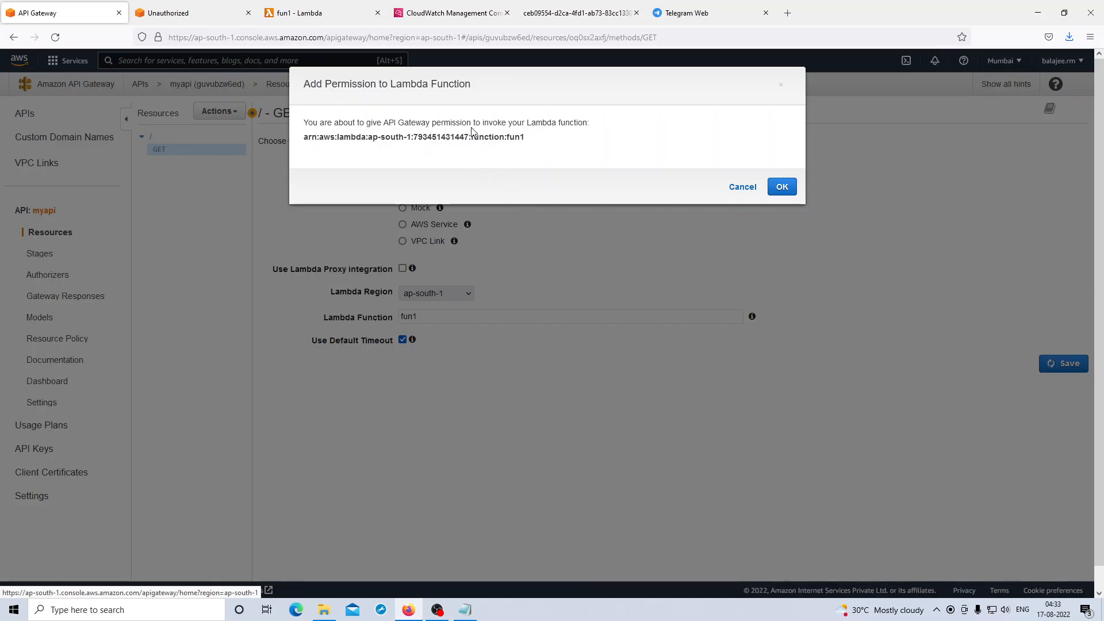
pyautogui.click(781, 186)
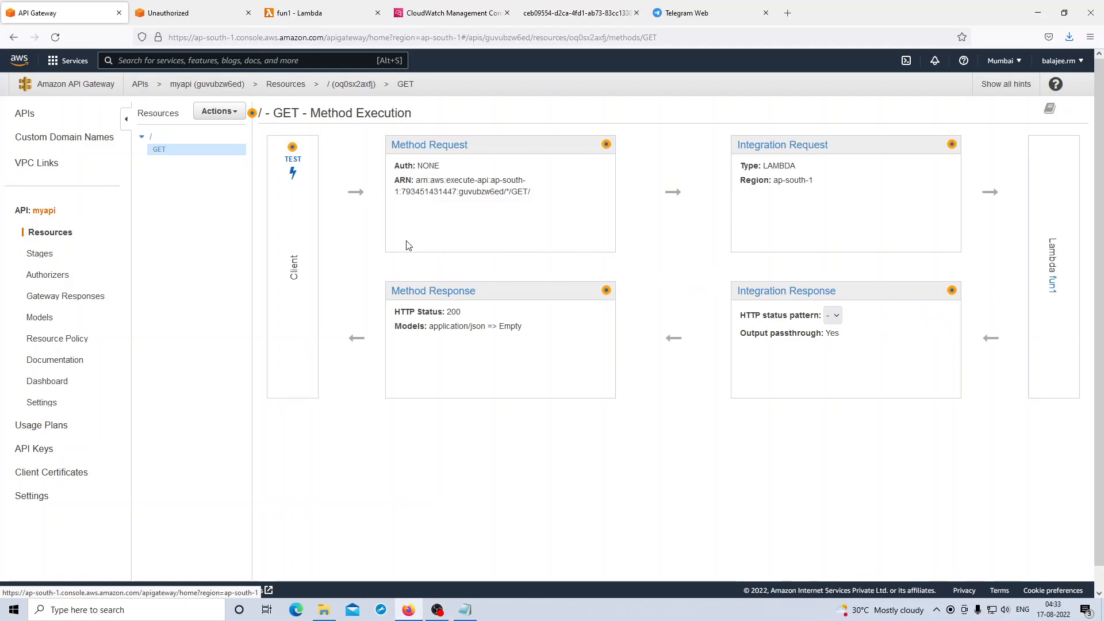
# - Run a test call of the root GET method
pyautogui.click(294, 174)
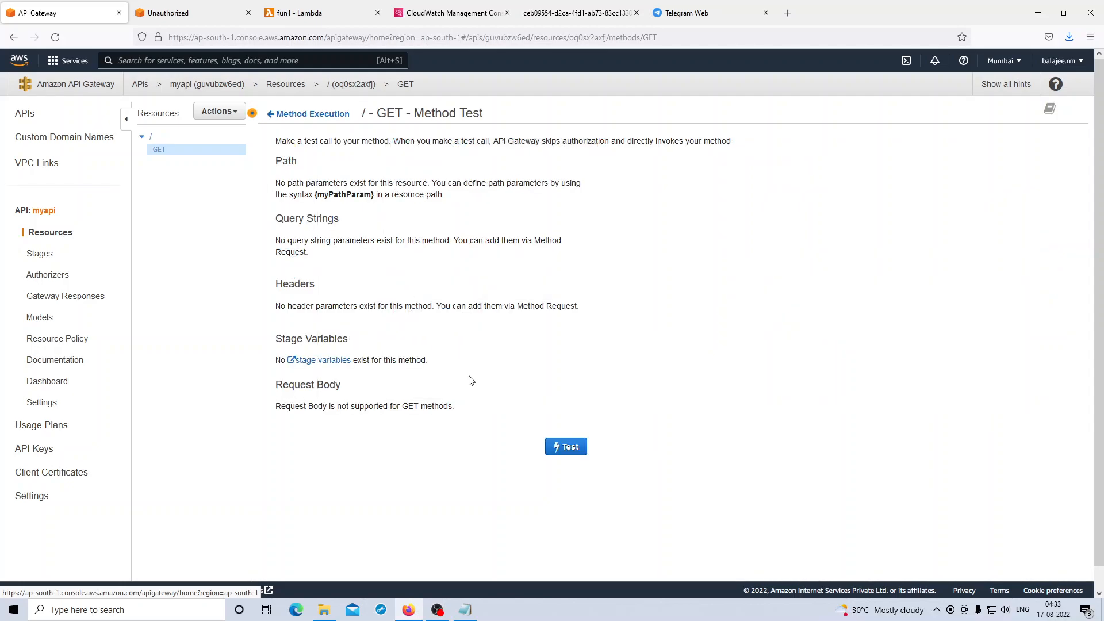
pyautogui.click(567, 448)
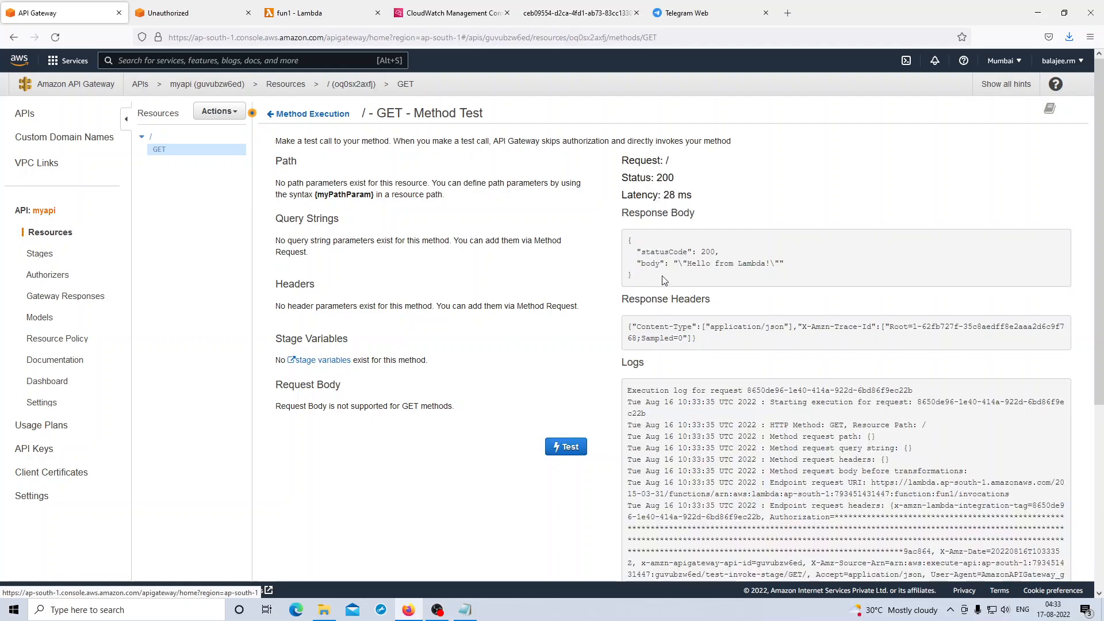
# - Review the test call's logs and response body, and compare the body with the response object and return statement in fun1's index.js
pyautogui.scroll(-1, 674, 255)
pyautogui.scroll(-5, 674, 255)
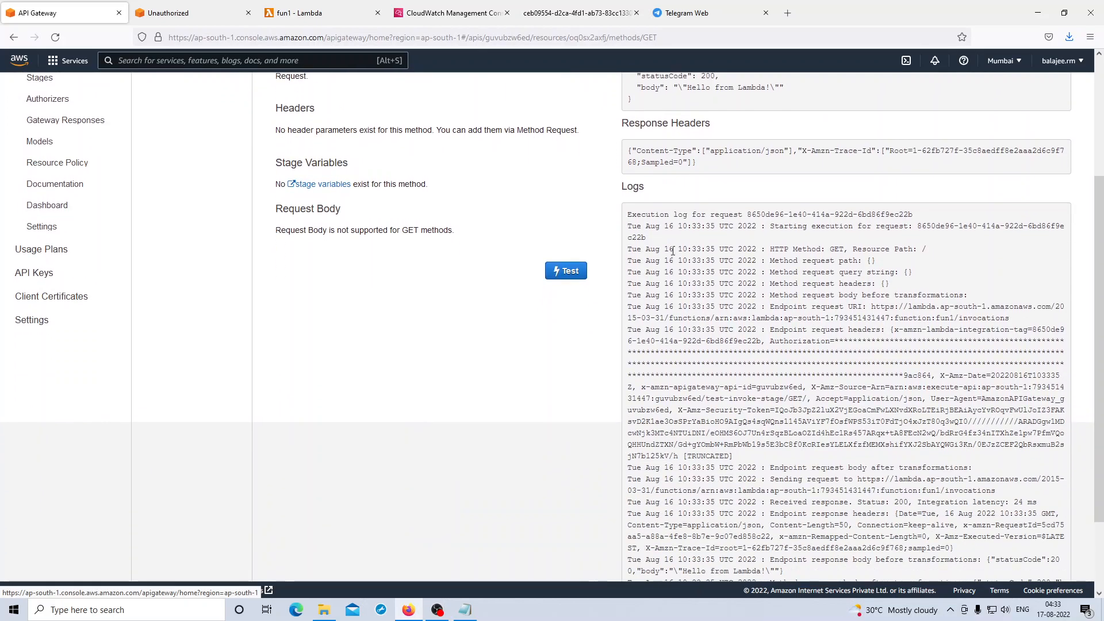
pyautogui.scroll(5, 673, 251)
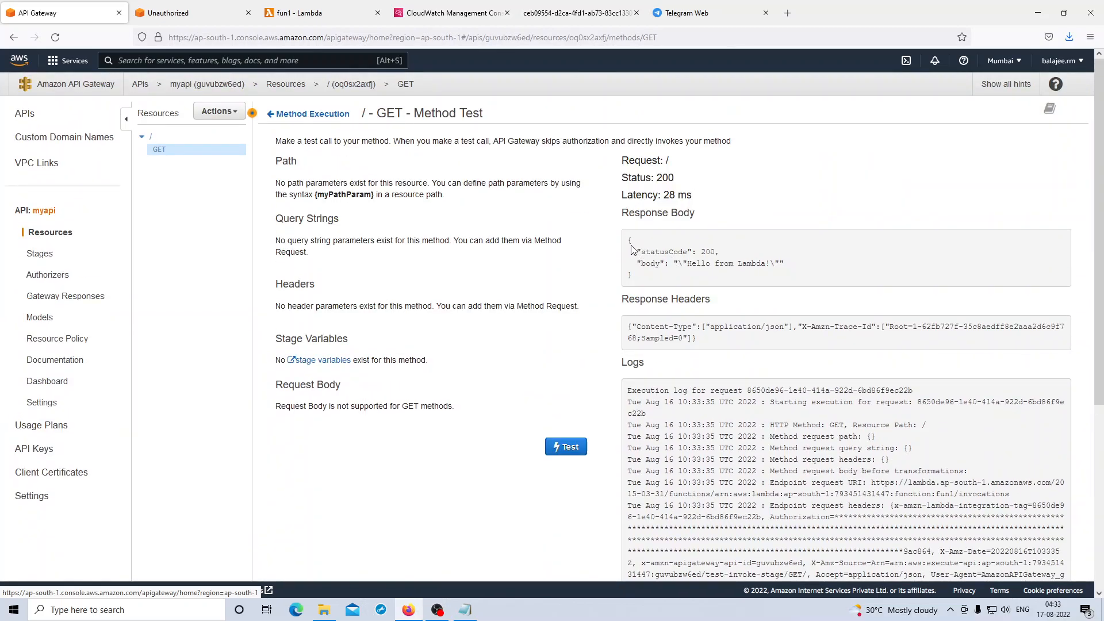
pyautogui.moveTo(630, 242); pyautogui.dragTo(788, 277)
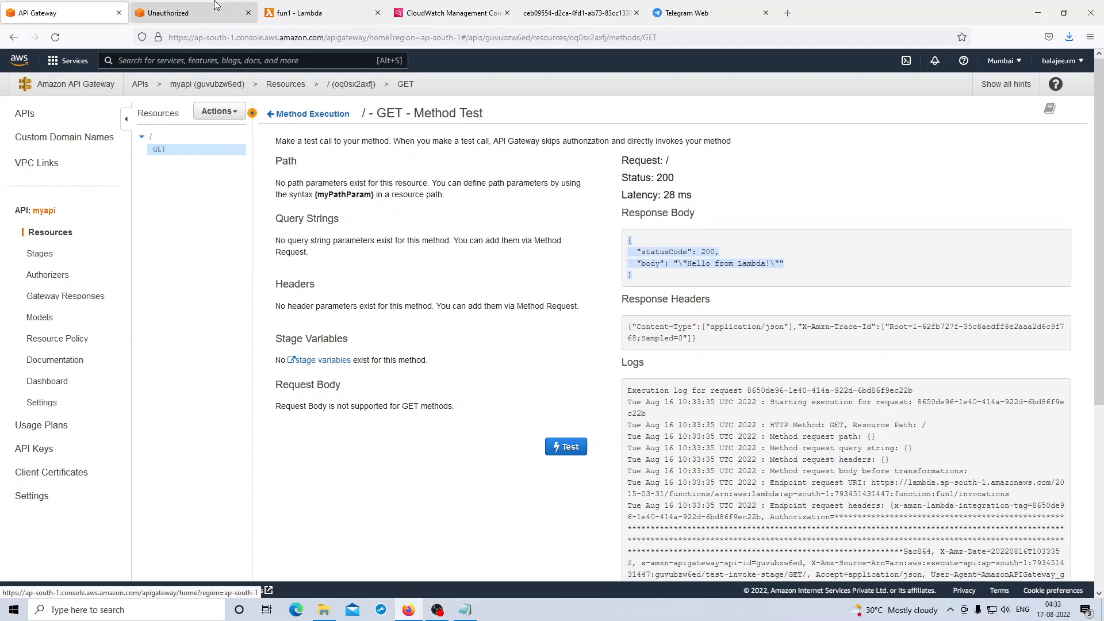
pyautogui.click(305, 14)
pyautogui.click(243, 355)
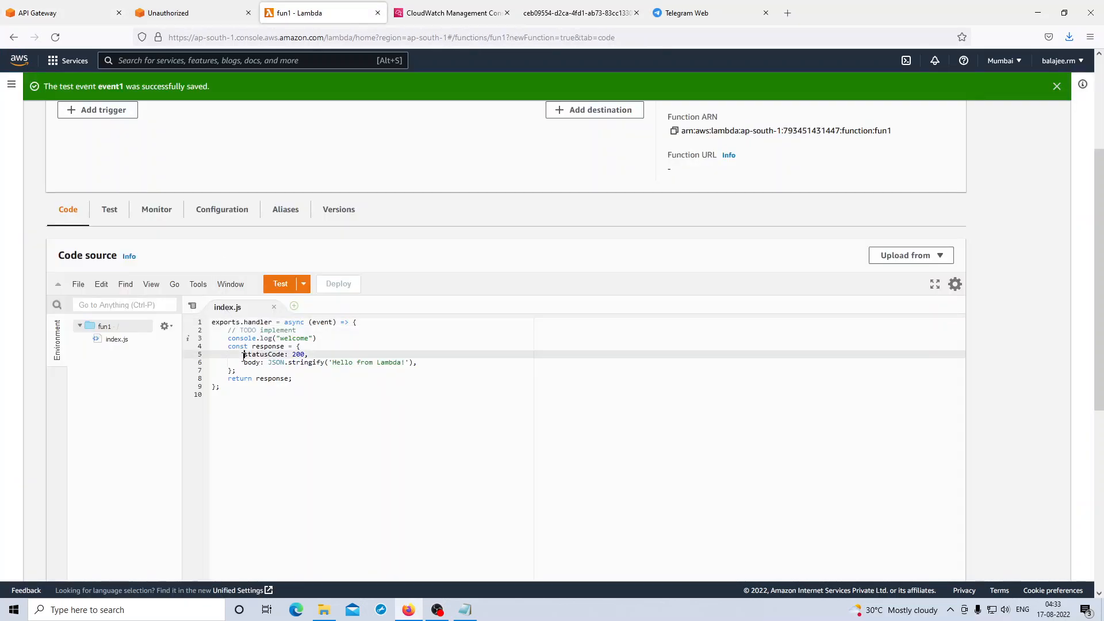
pyautogui.moveTo(243, 355); pyautogui.dragTo(417, 363)
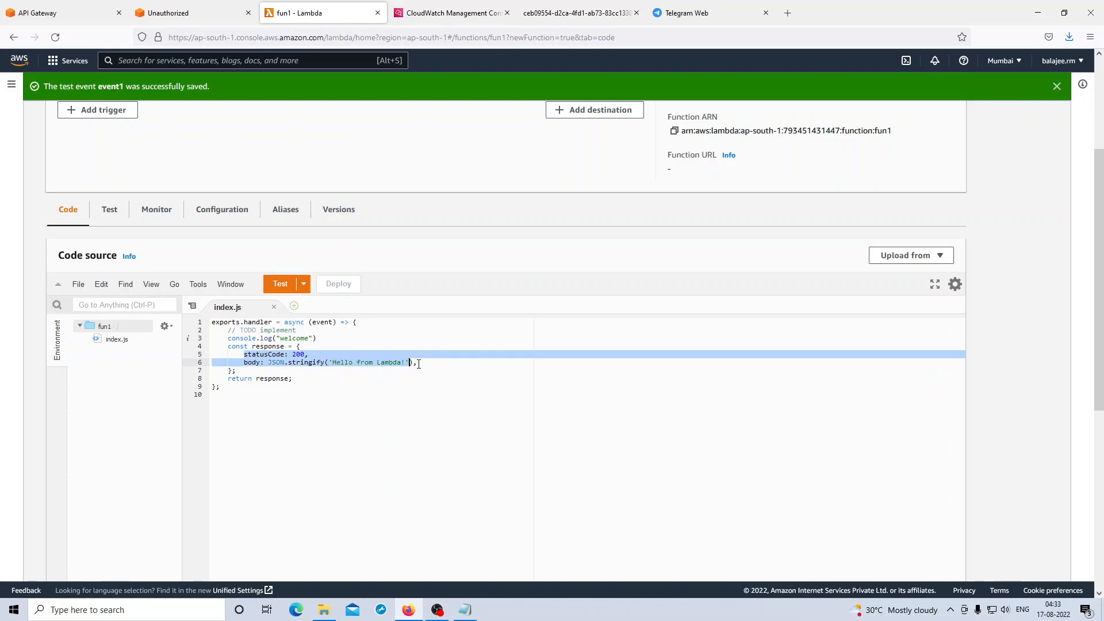
pyautogui.click(65, 13)
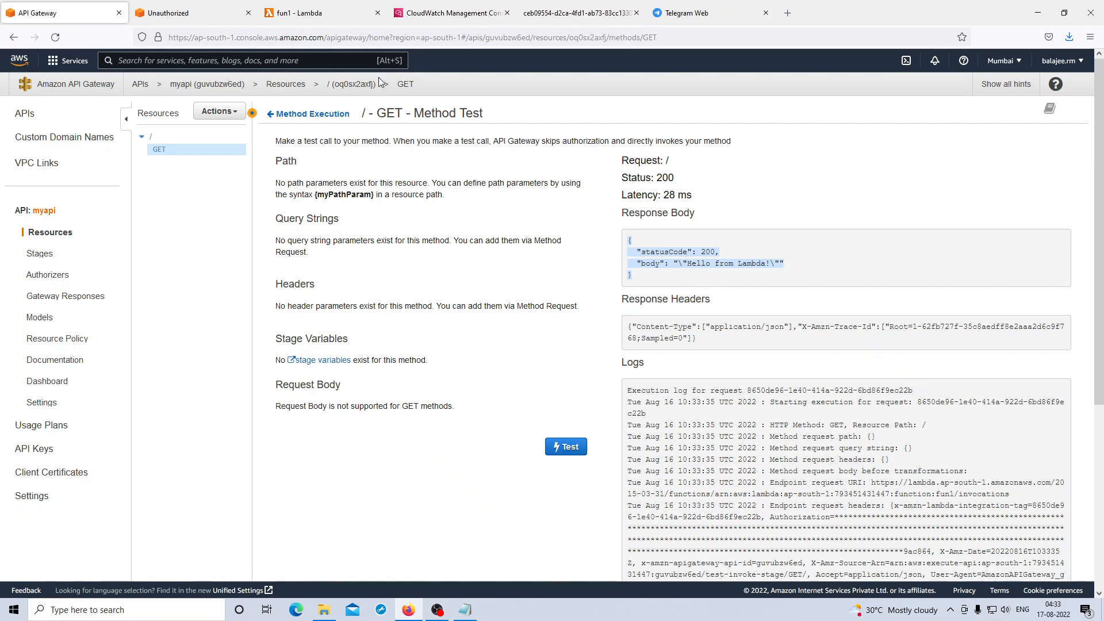
pyautogui.click(329, 17)
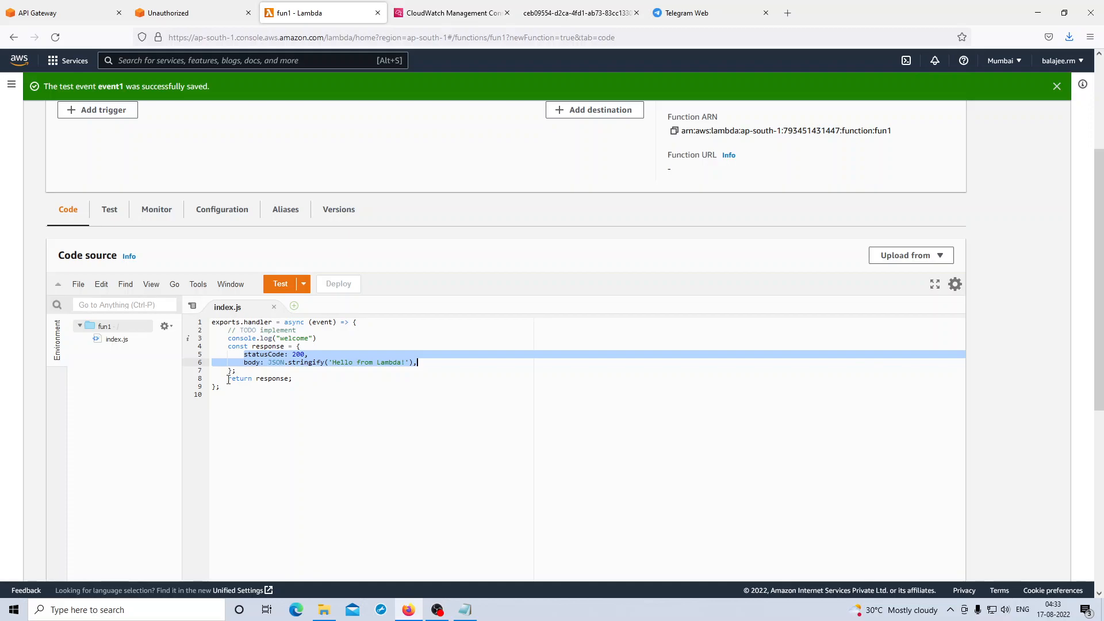
pyautogui.moveTo(228, 378); pyautogui.dragTo(293, 380)
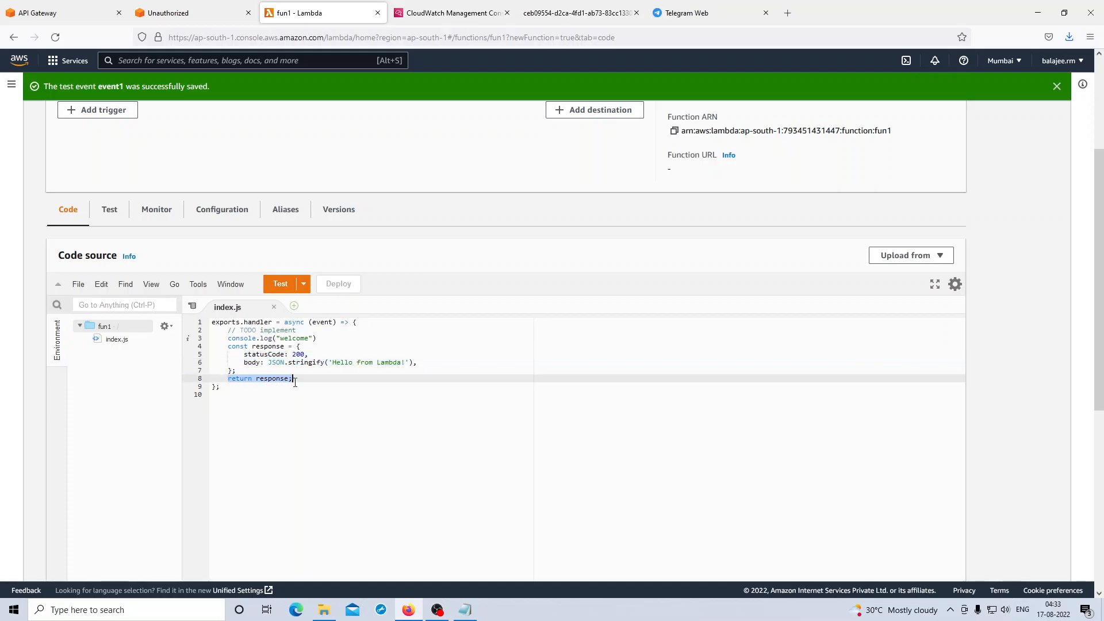
# - Deploy myapi to a new stage named test, leaving the stage and deployment descriptions empty
pyautogui.click(50, 7)
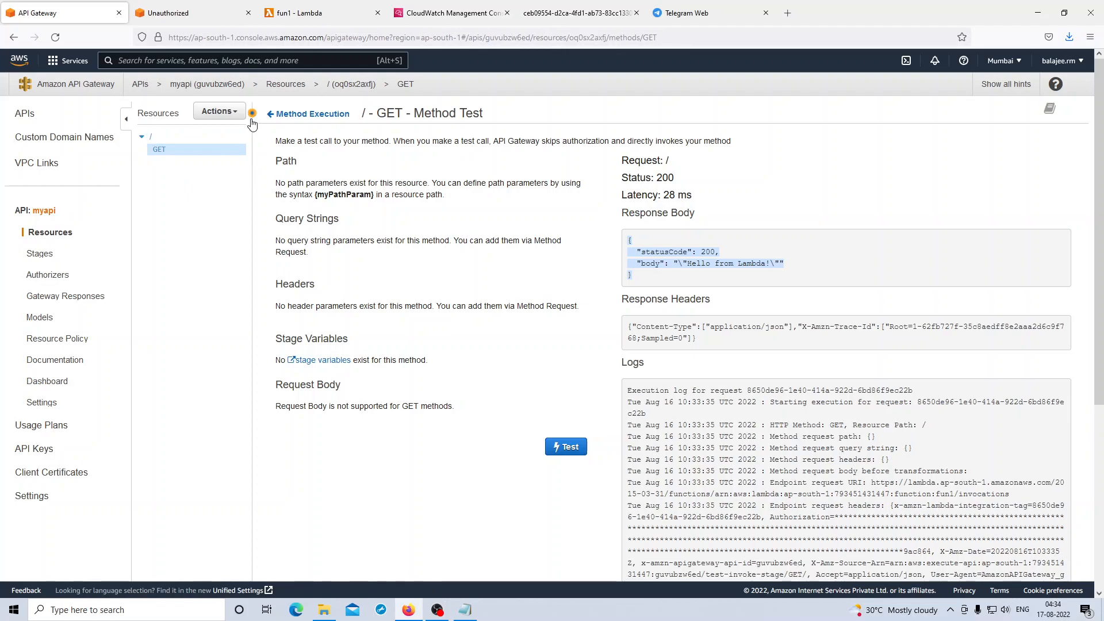
pyautogui.click(311, 113)
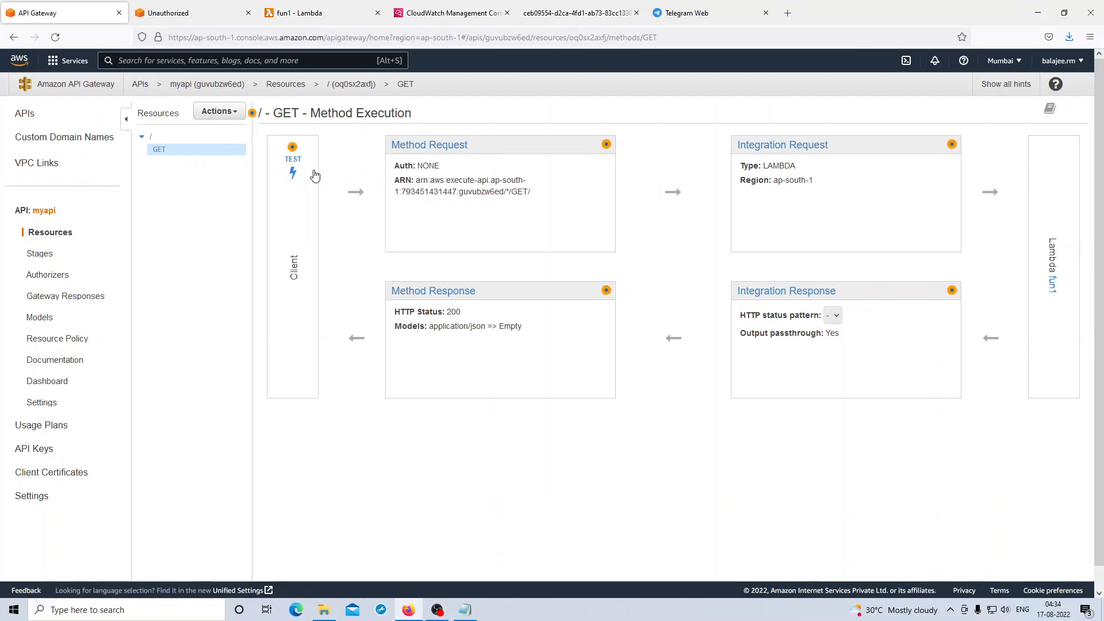
pyautogui.click(232, 118)
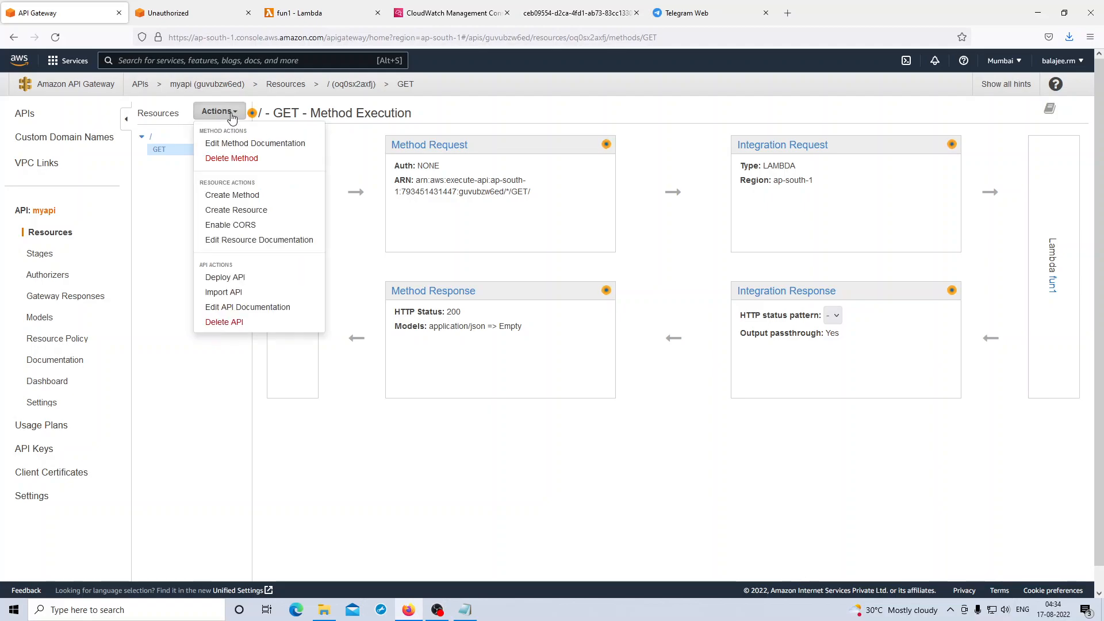
pyautogui.click(241, 279)
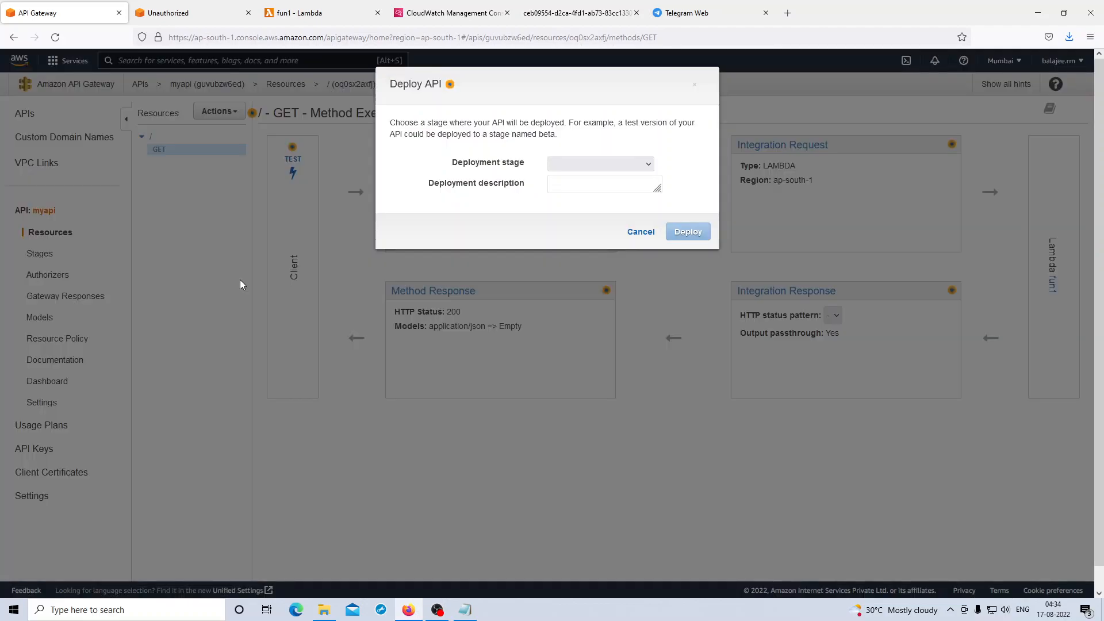
pyautogui.click(599, 166)
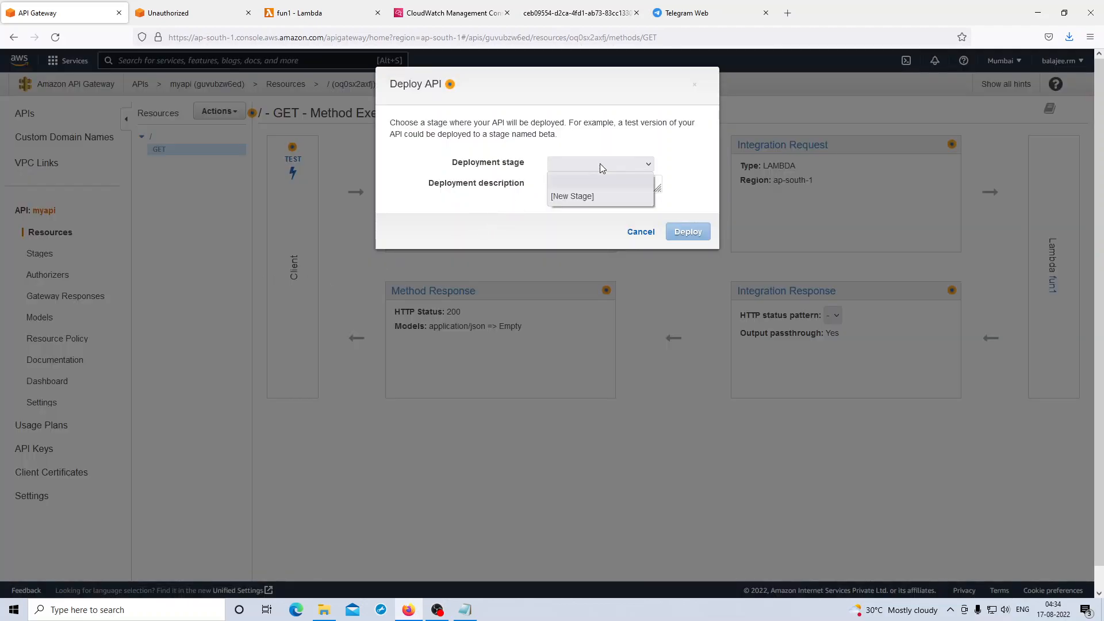
pyautogui.click(574, 202)
pyautogui.click(572, 183)
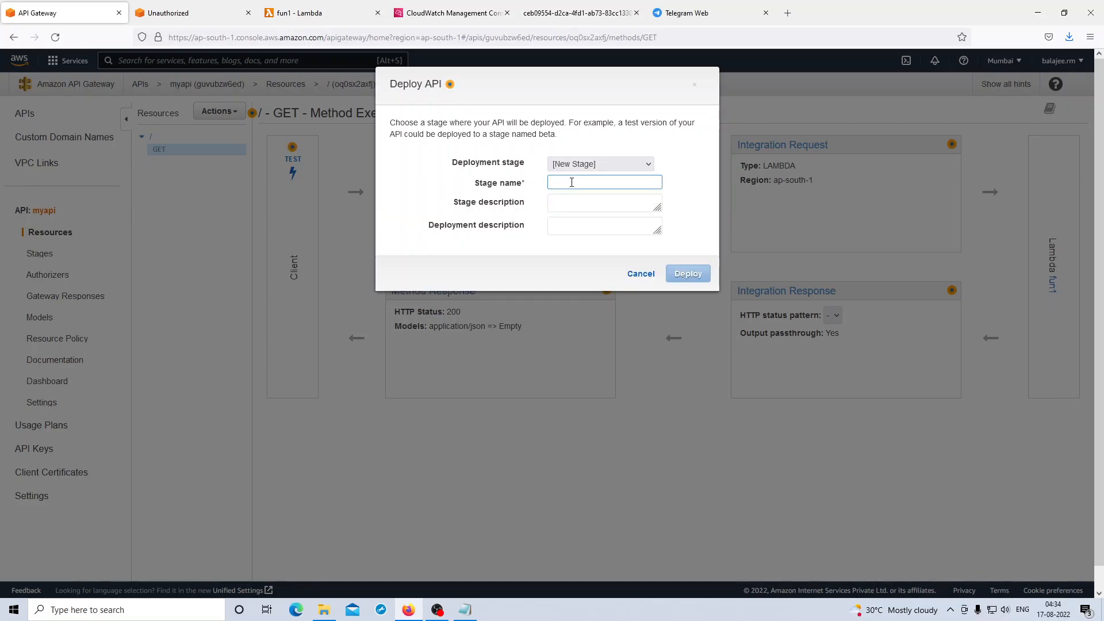
pyautogui.write('test')
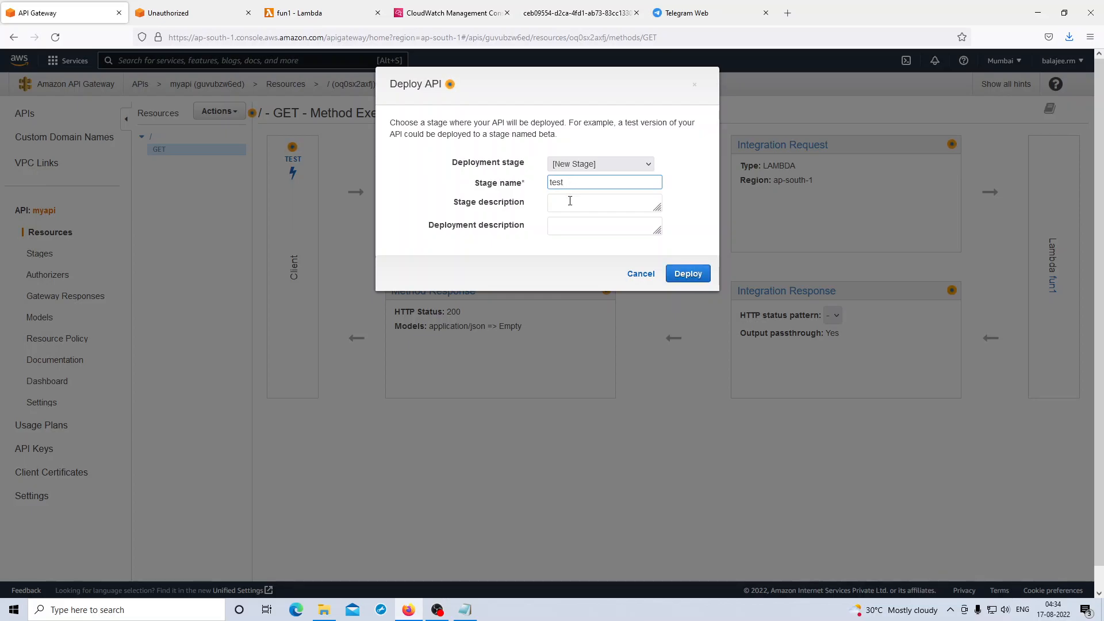
pyautogui.click(570, 201)
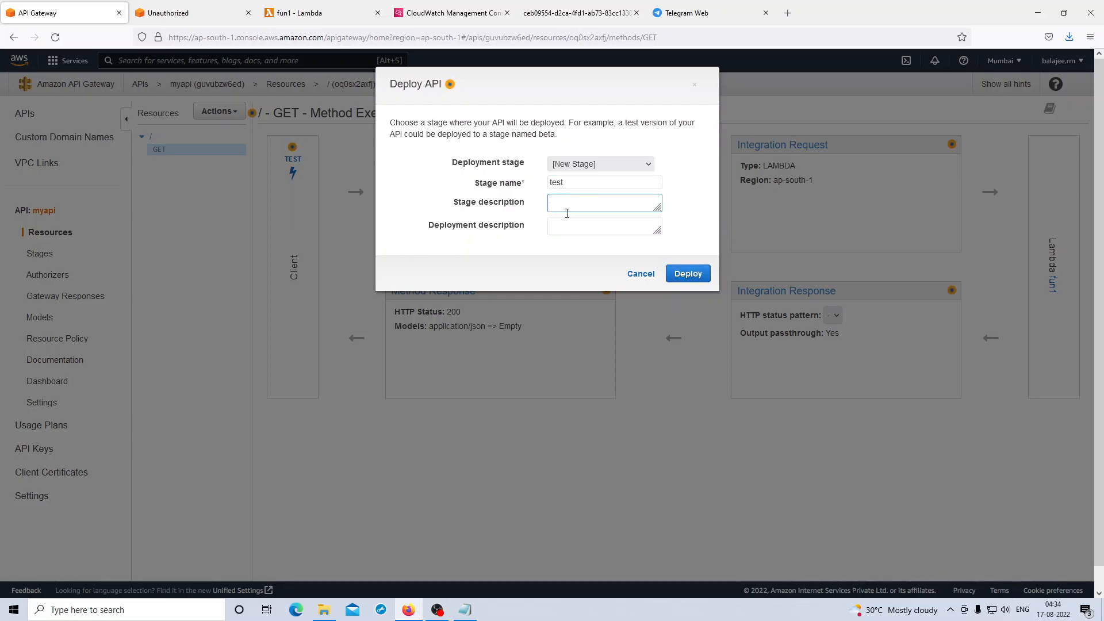
pyautogui.click(567, 227)
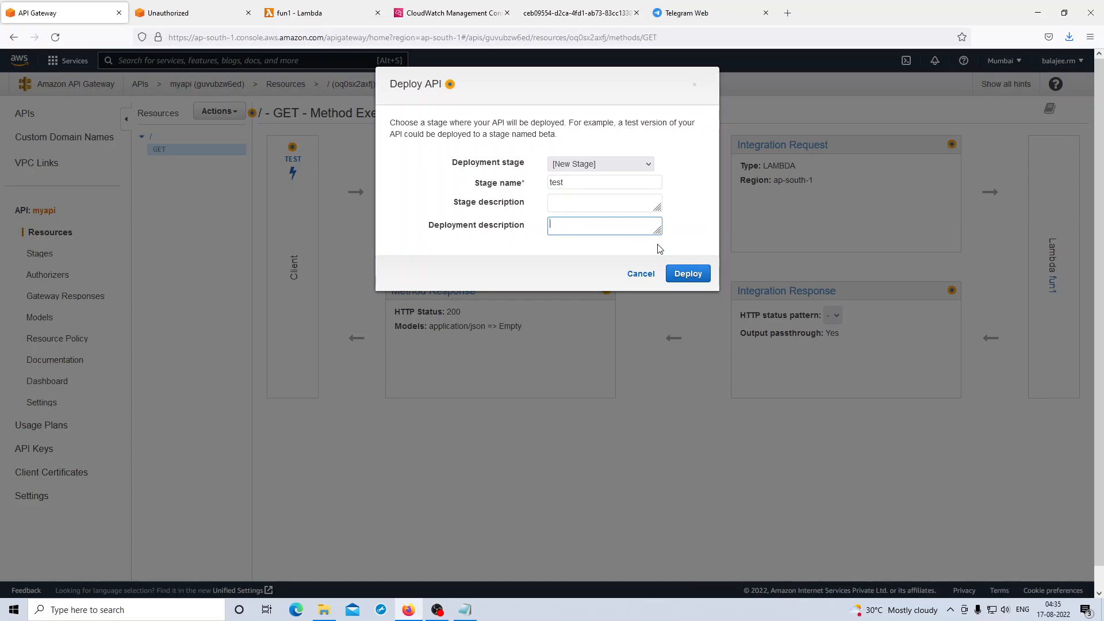
pyautogui.click(688, 275)
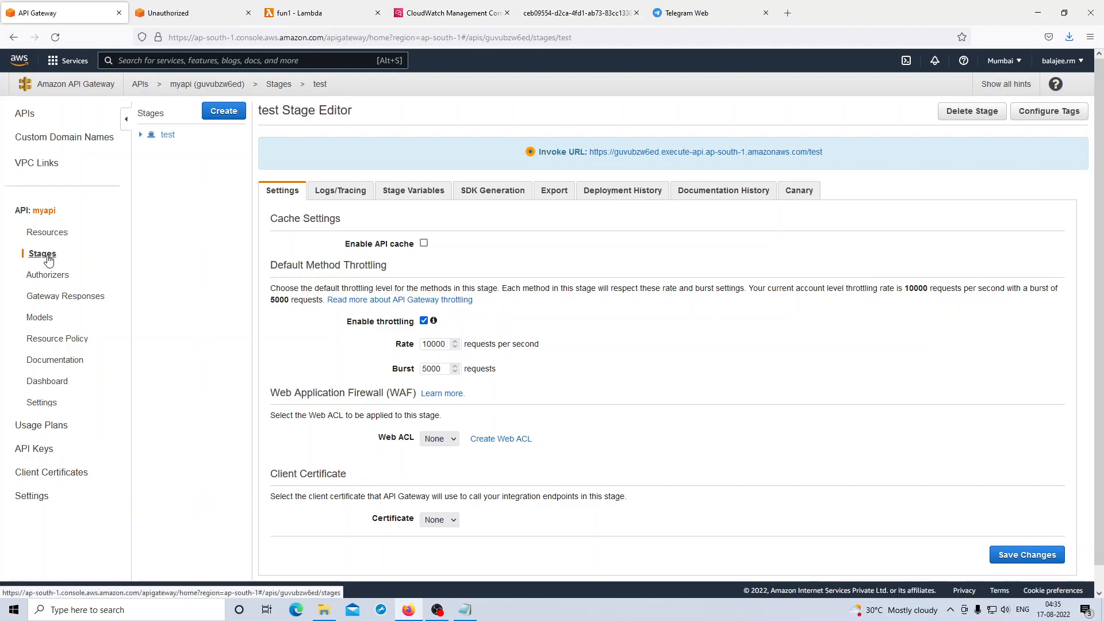
# - Invoke the deployed API by opening the test stage's invoke URL in a new browser tab, and examine the returned status code and body
pyautogui.rightClick(619, 155)
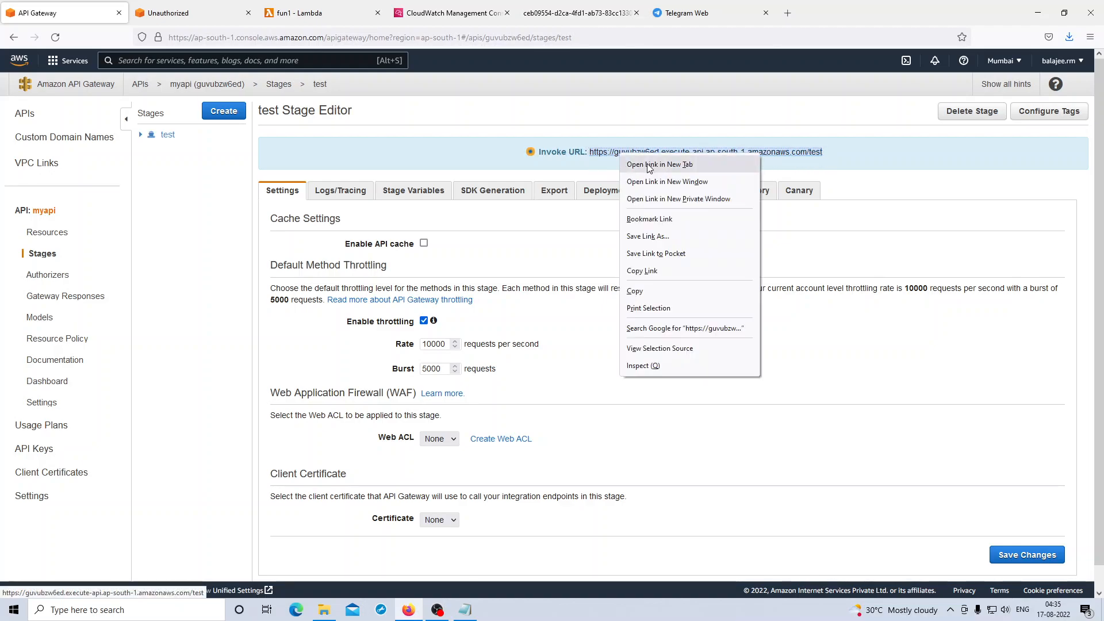
pyautogui.click(649, 164)
pyautogui.click(149, 11)
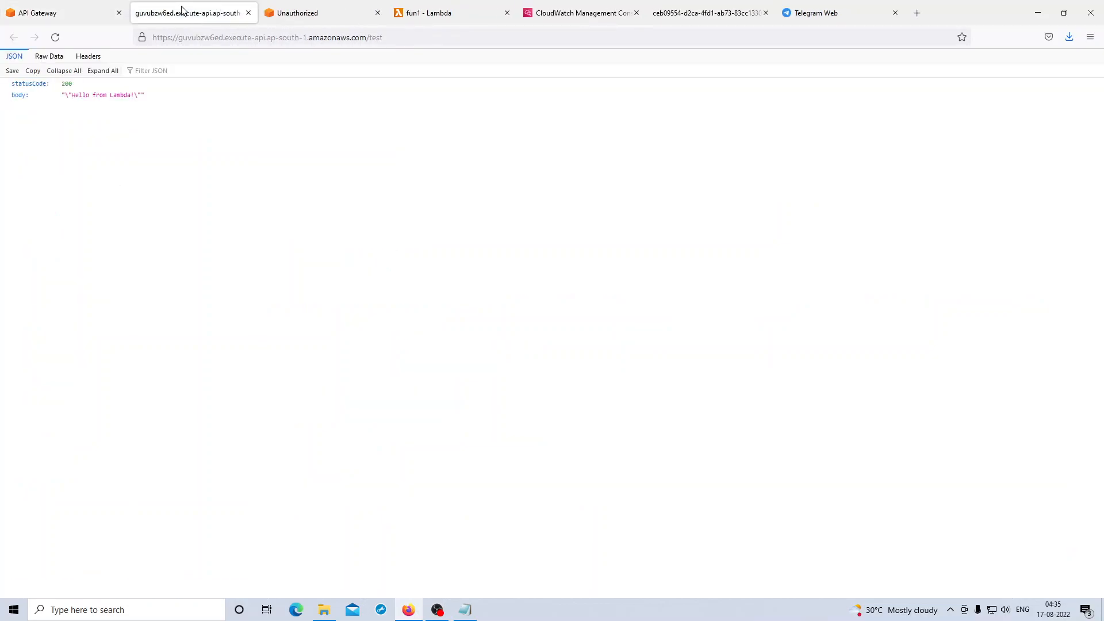
pyautogui.click(385, 38)
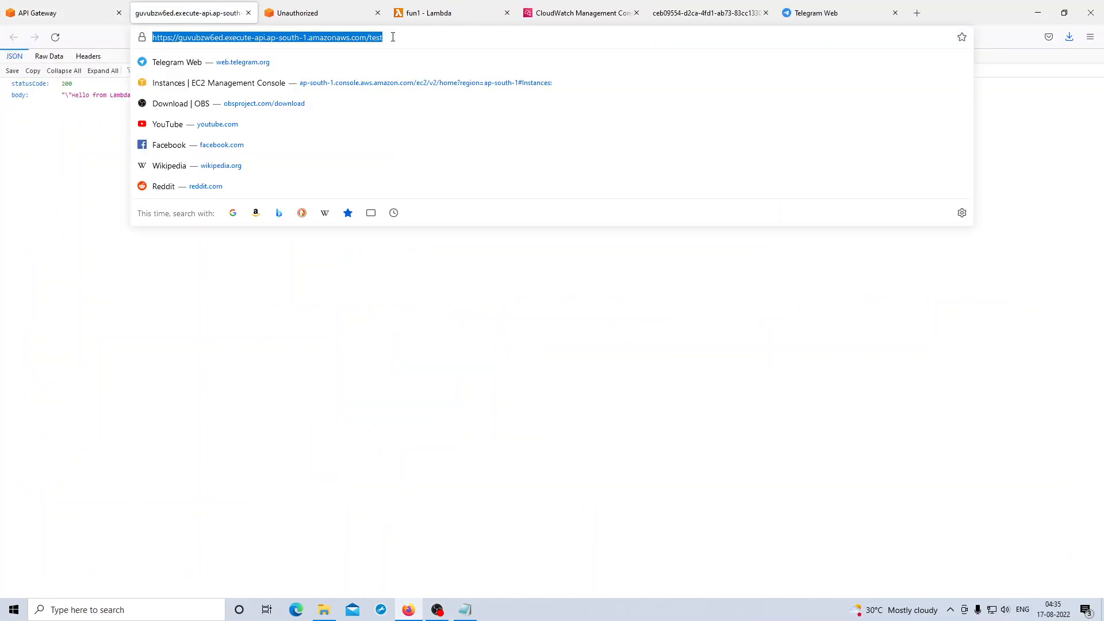
pyautogui.click(33, 132)
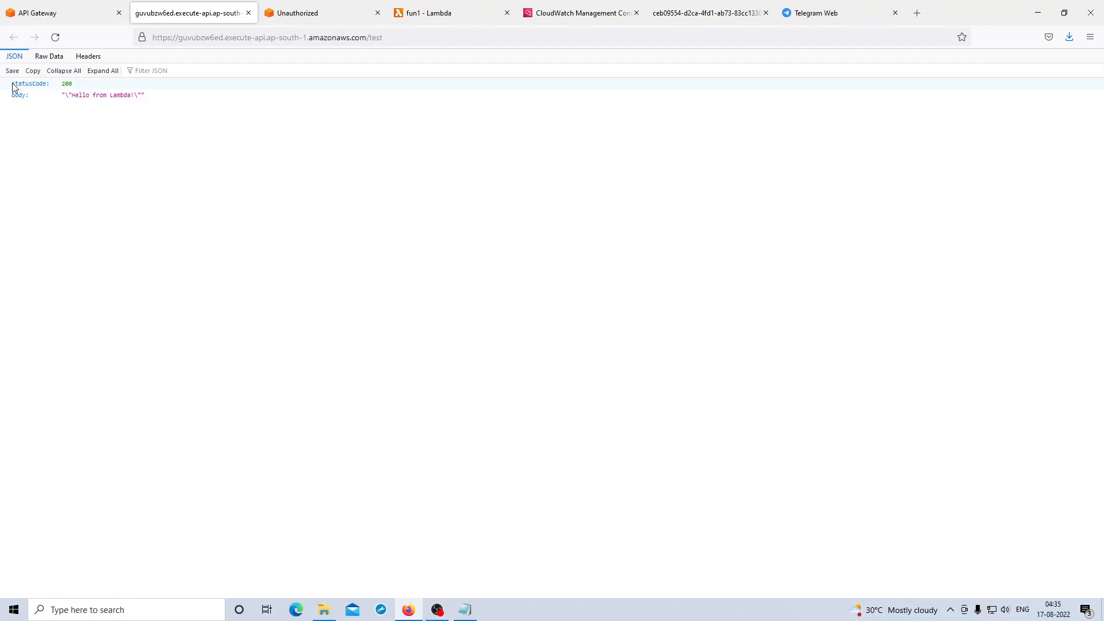
pyautogui.moveTo(179, 96); pyautogui.dragTo(9, 85)
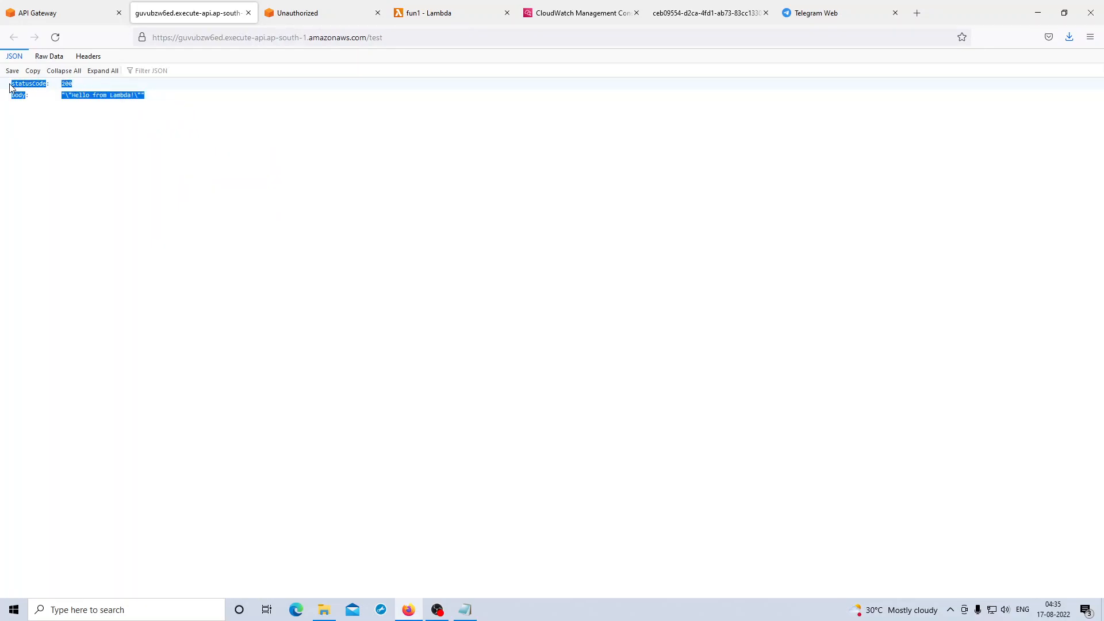
pyautogui.click(10, 86)
pyautogui.click(169, 96)
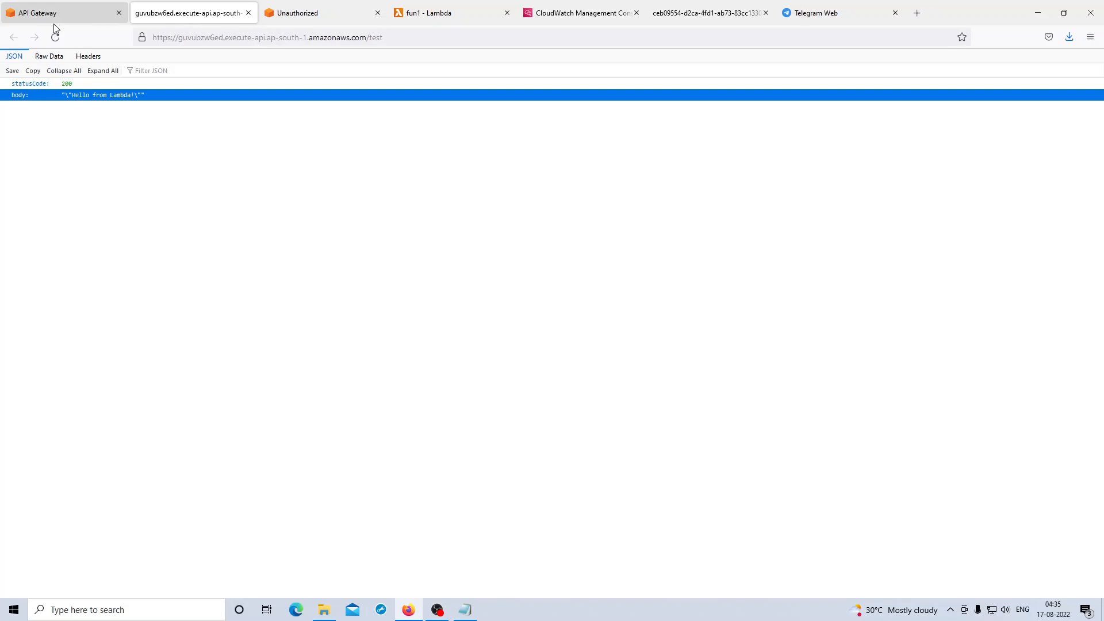
# - Refresh fun1's CloudWatch log events and examine the welcome message logged for each invocation
pyautogui.click(446, 18)
pyautogui.click(557, 18)
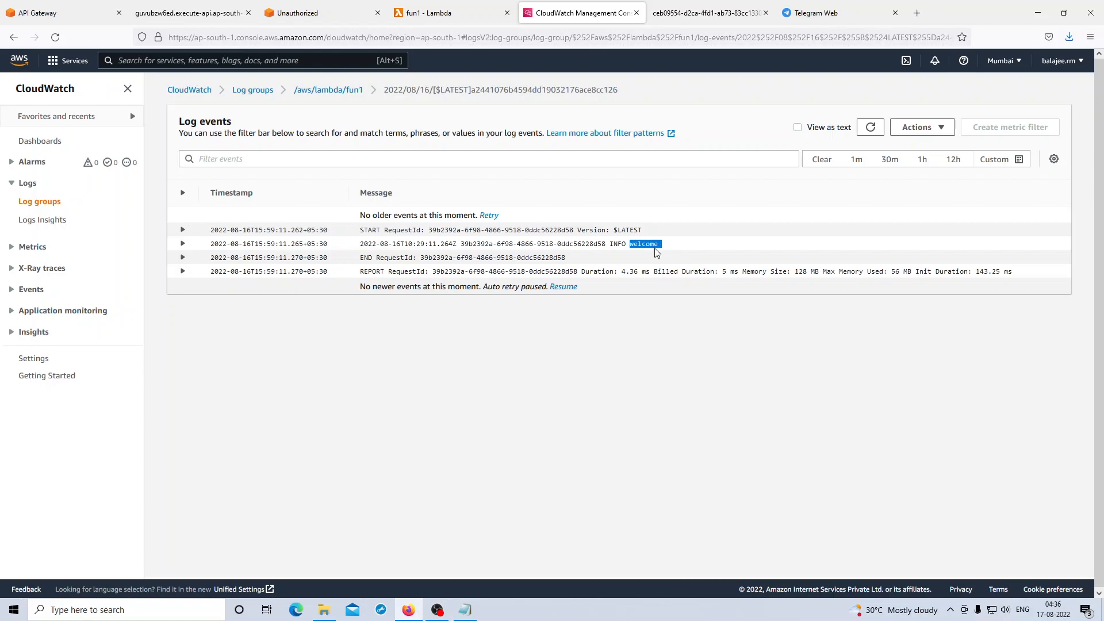
pyautogui.click(871, 128)
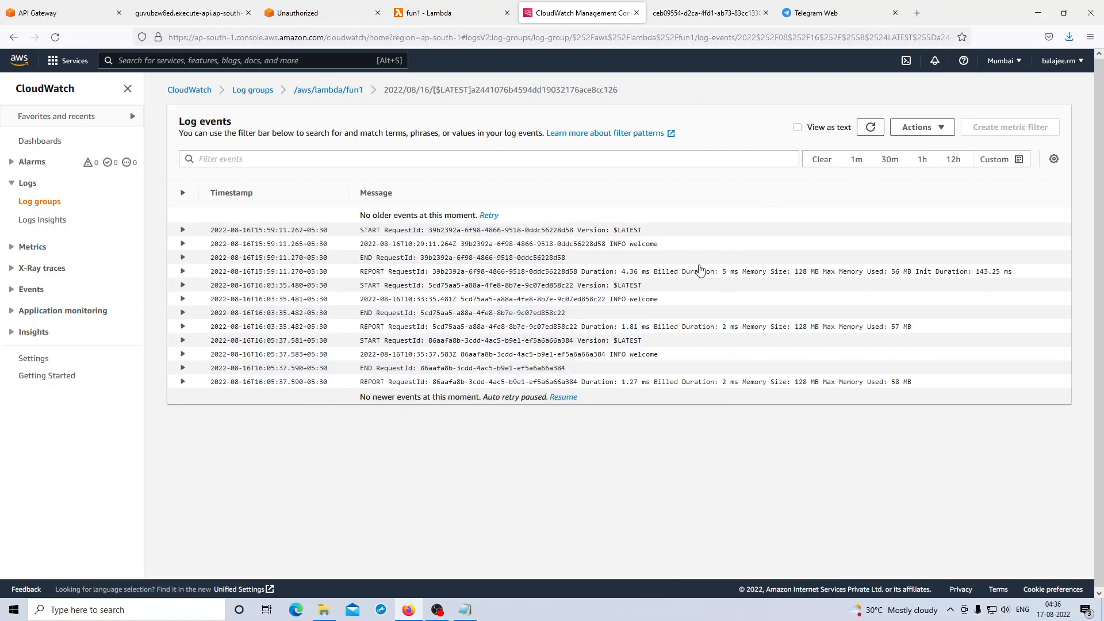
pyautogui.doubleClick(656, 355)
pyautogui.moveTo(665, 299); pyautogui.dragTo(627, 300)
pyautogui.moveTo(662, 247); pyautogui.dragTo(627, 254)
pyautogui.moveTo(662, 356); pyautogui.dragTo(631, 361)
pyautogui.moveTo(663, 301); pyautogui.dragTo(631, 308)
pyautogui.click(674, 248)
pyautogui.click(669, 248)
pyautogui.moveTo(668, 247); pyautogui.dragTo(630, 251)
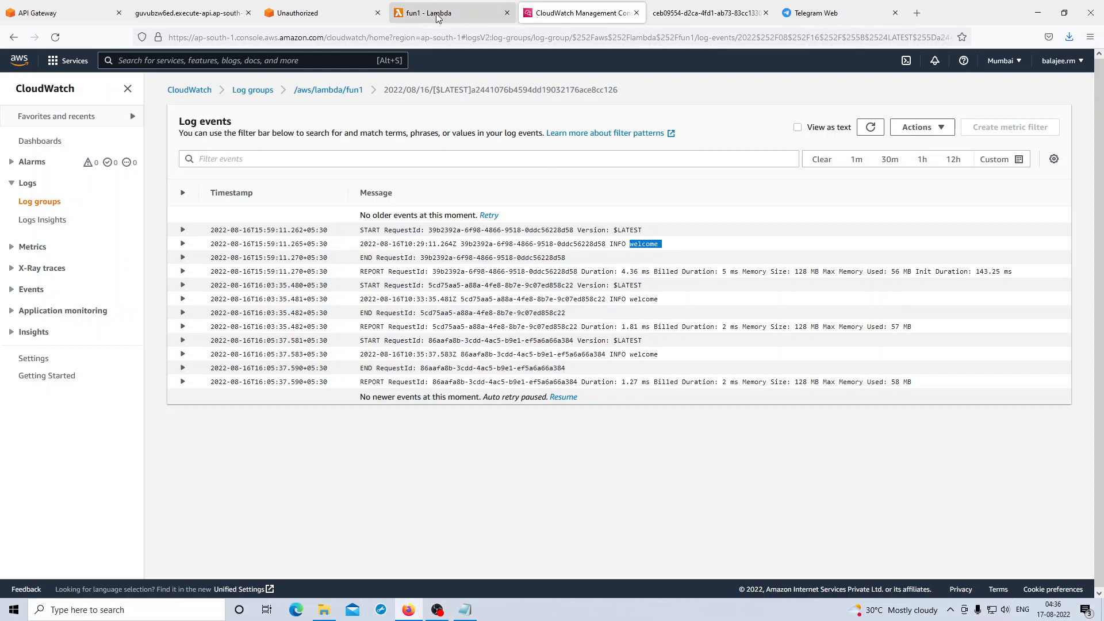
# - Review the invoke URL's response again alongside fun1's code and its CloudWatch log events
pyautogui.click(292, 14)
pyautogui.click(190, 9)
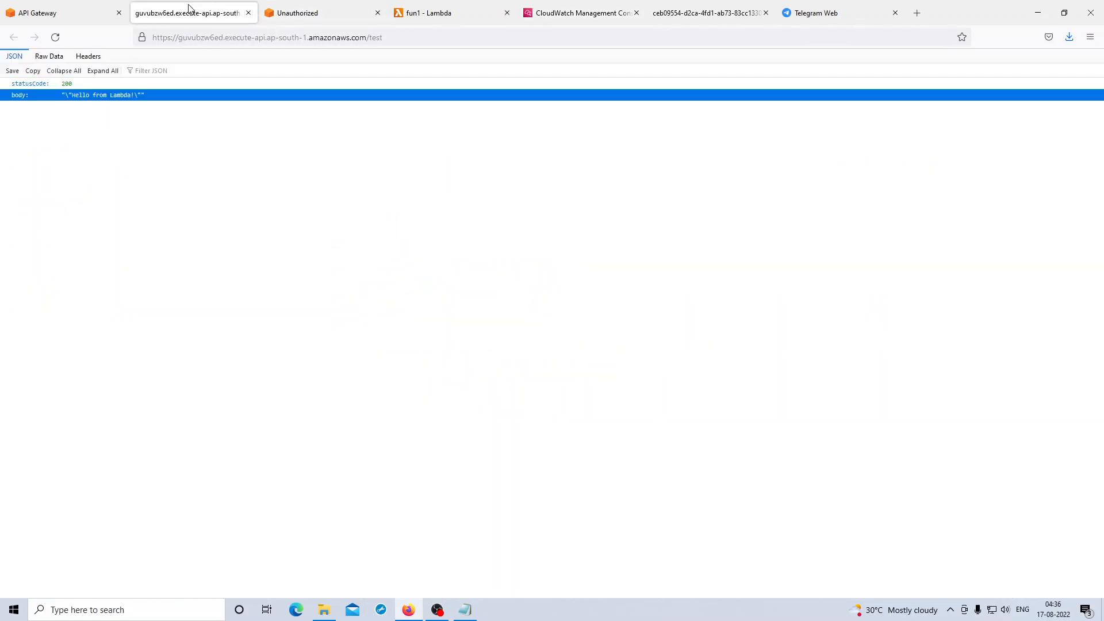
pyautogui.click(444, 17)
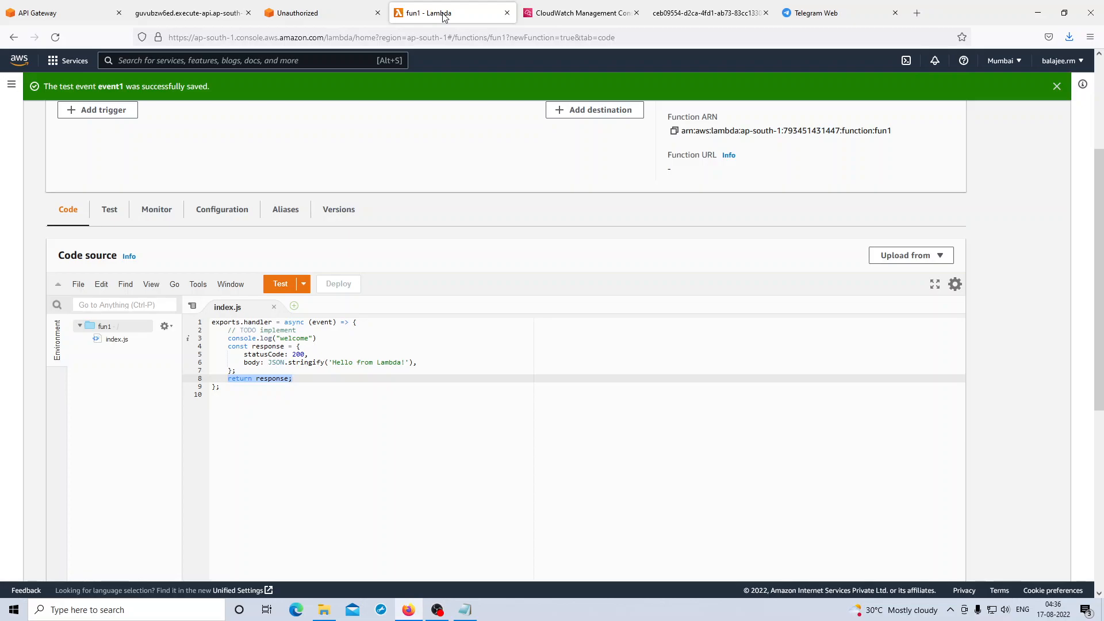
pyautogui.click(575, 13)
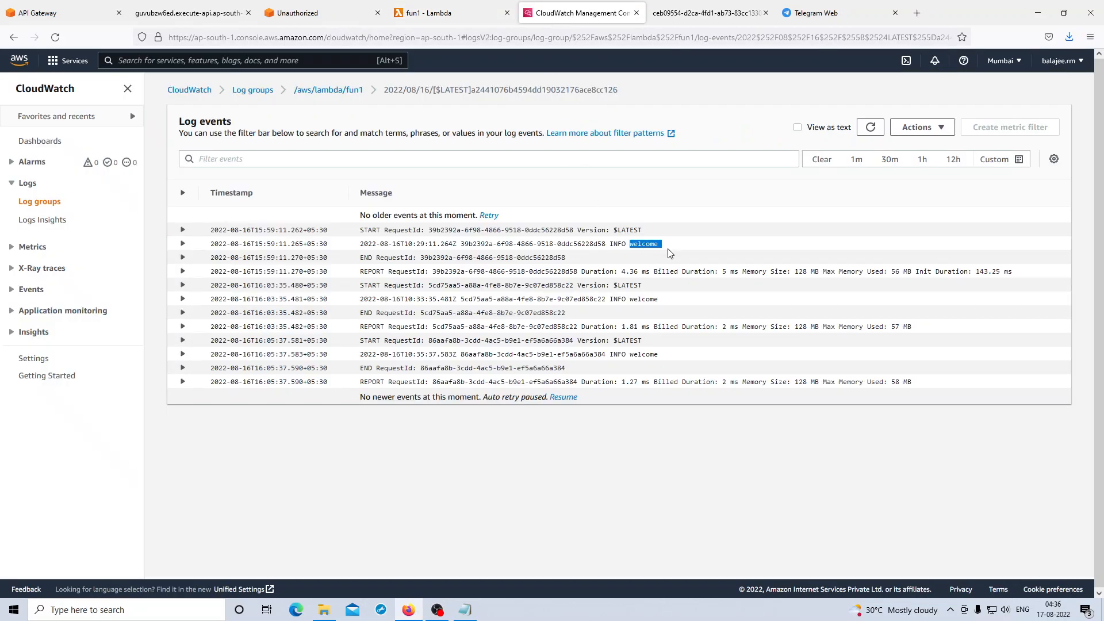